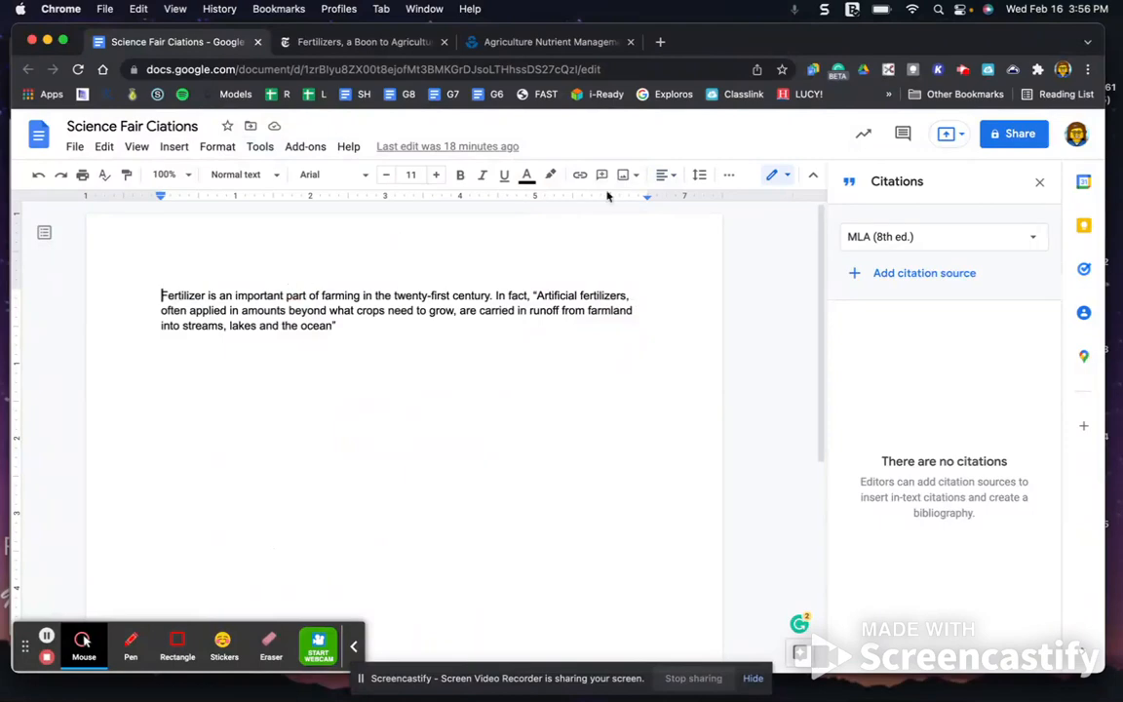
# Copy the web address of the New York Times article on fertilizers and U.S. waterways.
pyautogui.click(899, 243)
pyautogui.click(898, 242)
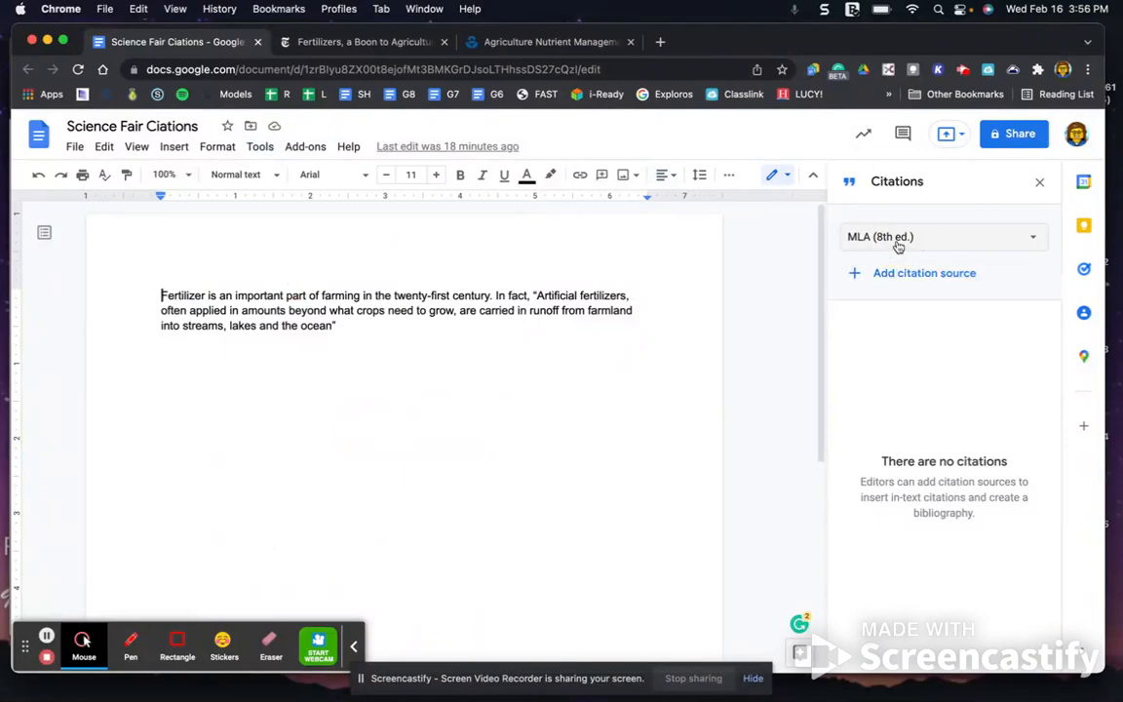
pyautogui.click(323, 42)
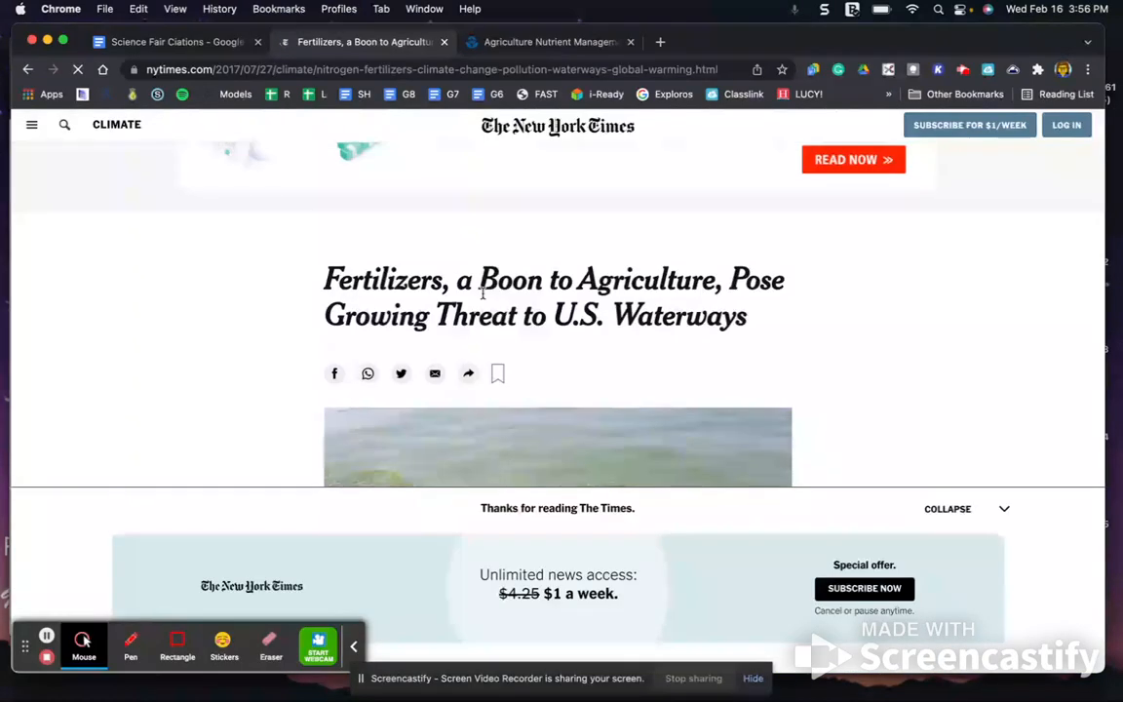
pyautogui.click(1007, 510)
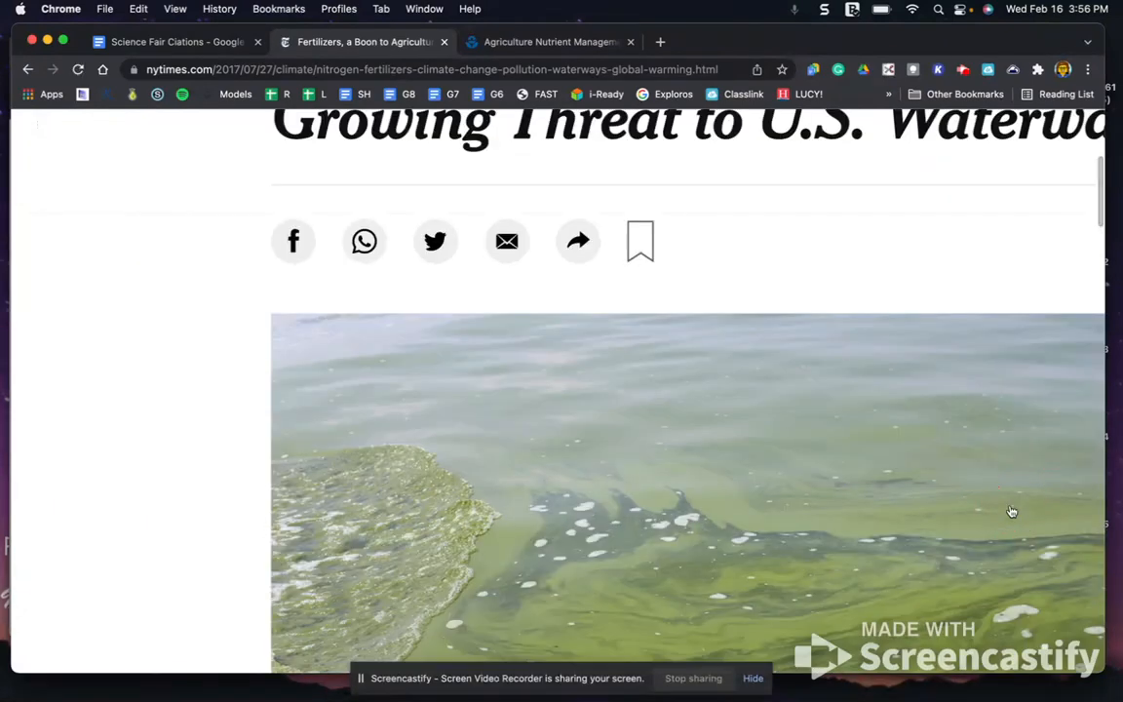
pyautogui.scroll(-5, 427, 282)
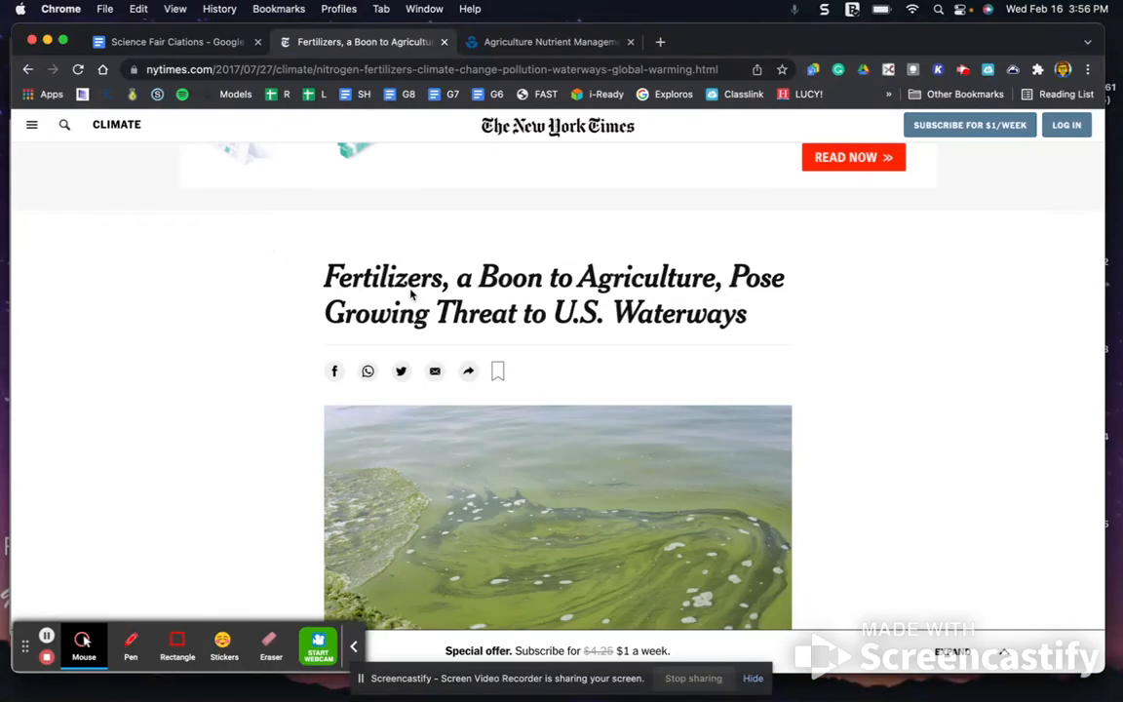
pyautogui.click(236, 65)
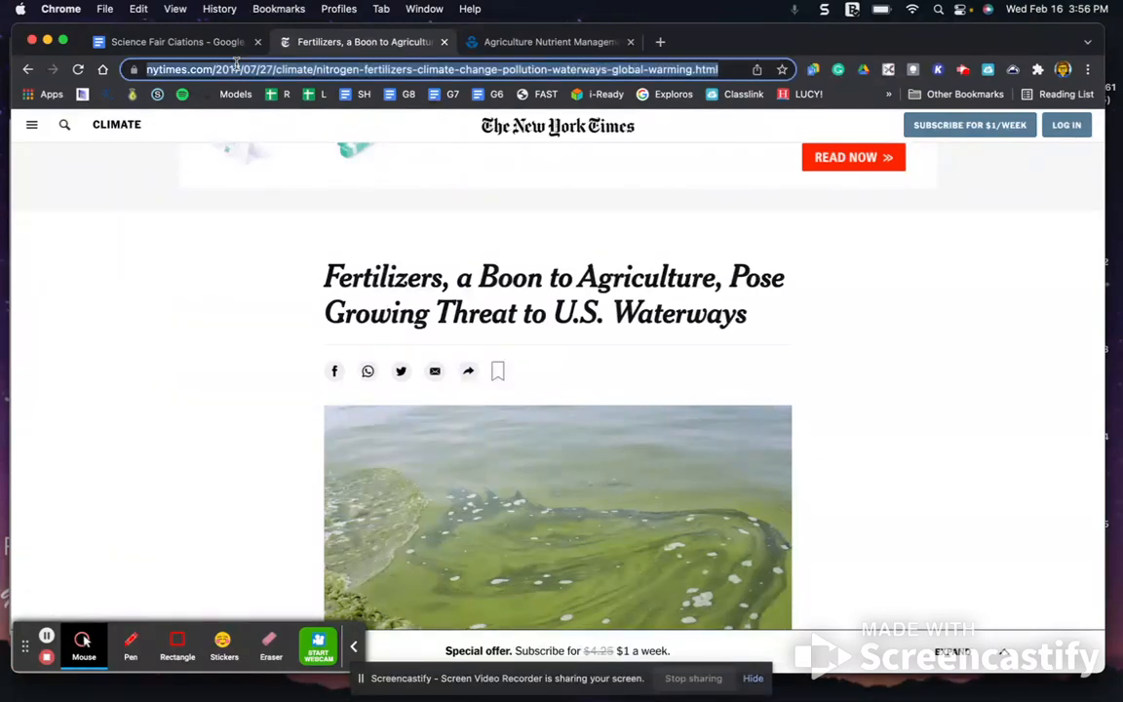
pyautogui.press('super+c')
# Start a citation source of type Website in the Science Fair document and search with the copied New York Times article URL.
pyautogui.click(193, 43)
pyautogui.click(917, 275)
pyautogui.click(906, 254)
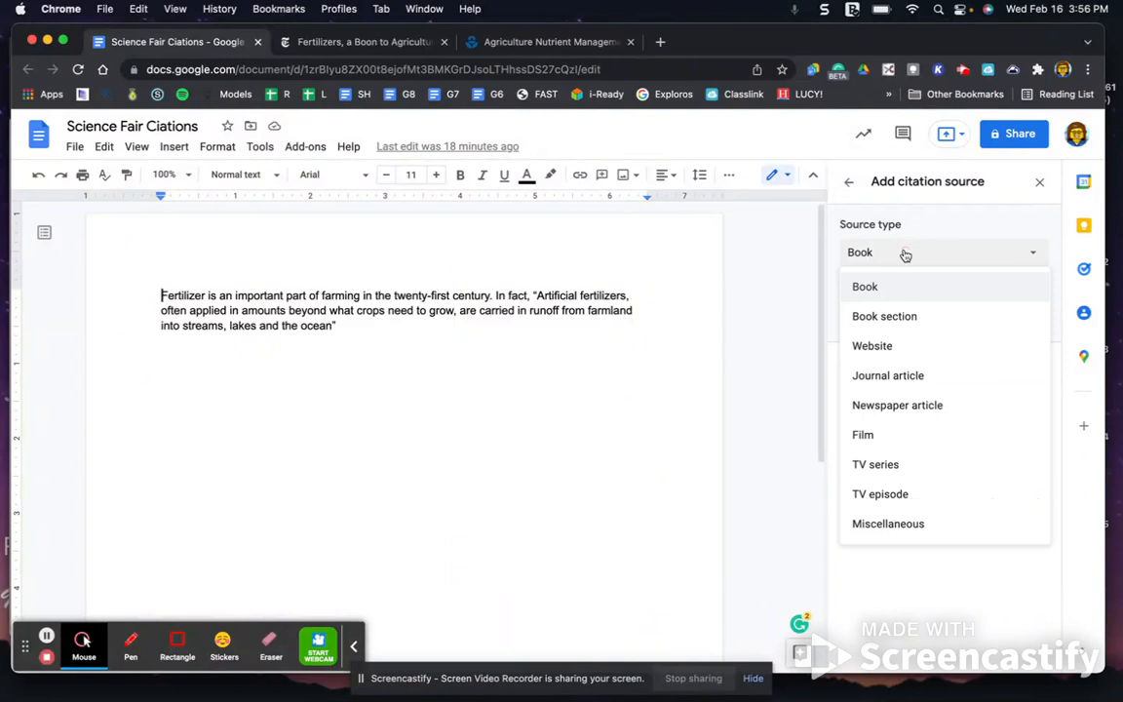
pyautogui.click(887, 355)
pyautogui.click(889, 383)
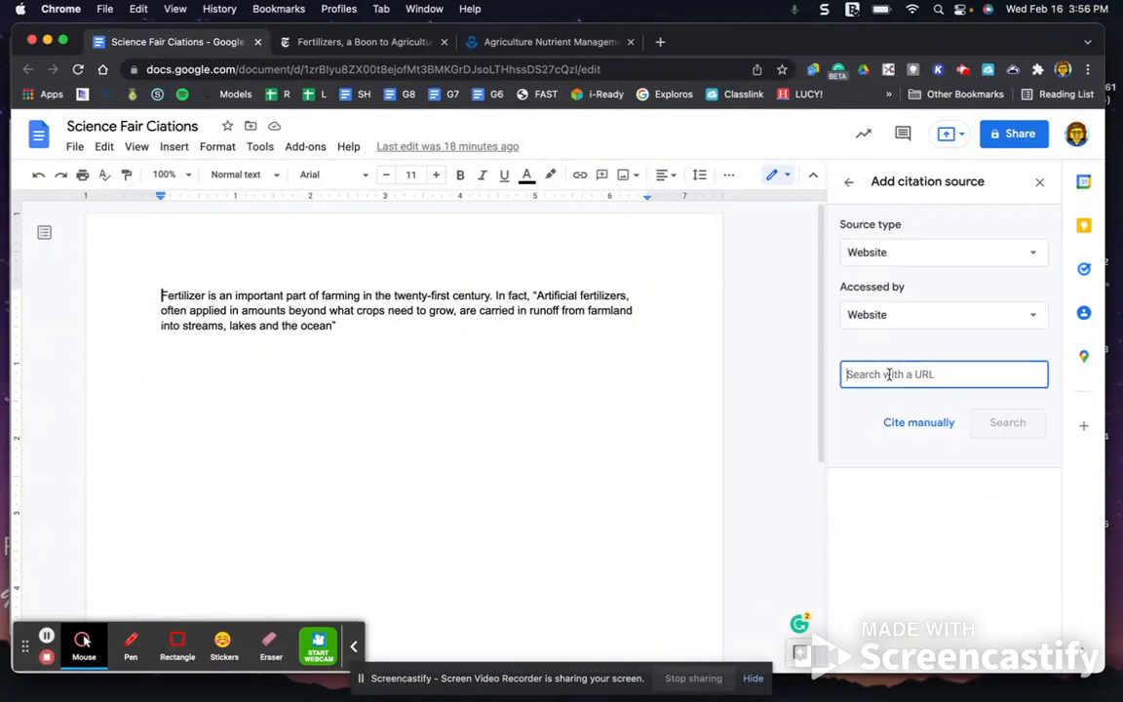
pyautogui.press('super+v')
pyautogui.click(1007, 415)
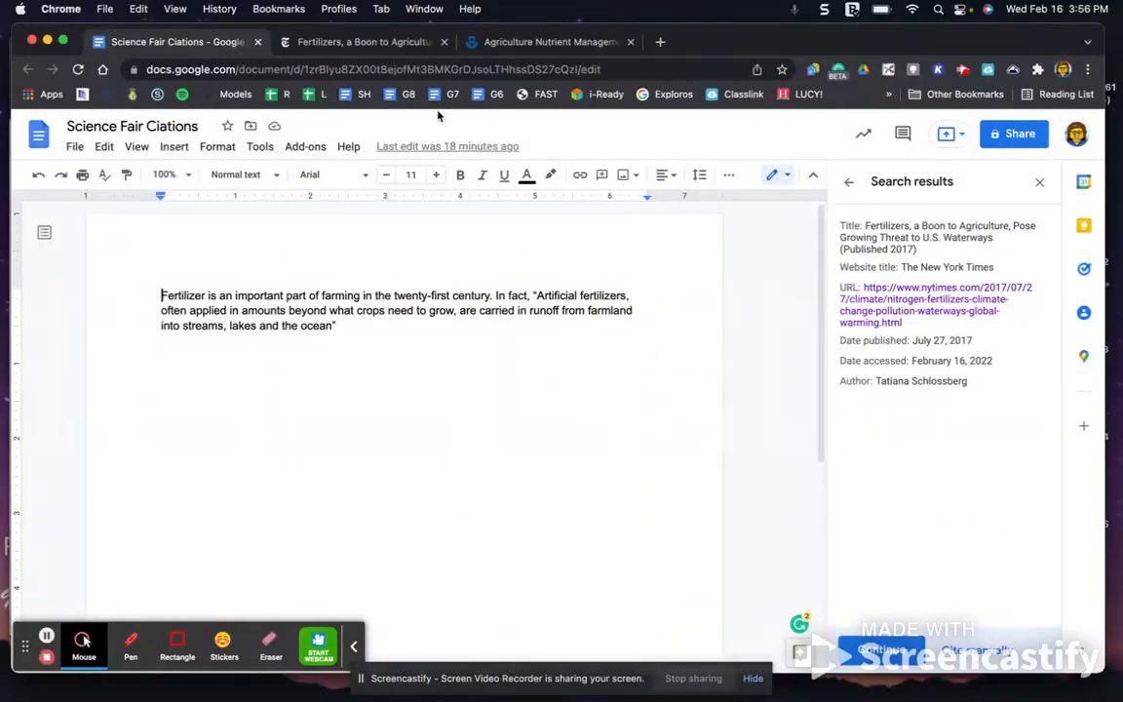
# Examine the New York Times article from headline to page footer for its author, publication date and publisher.
pyautogui.click(363, 42)
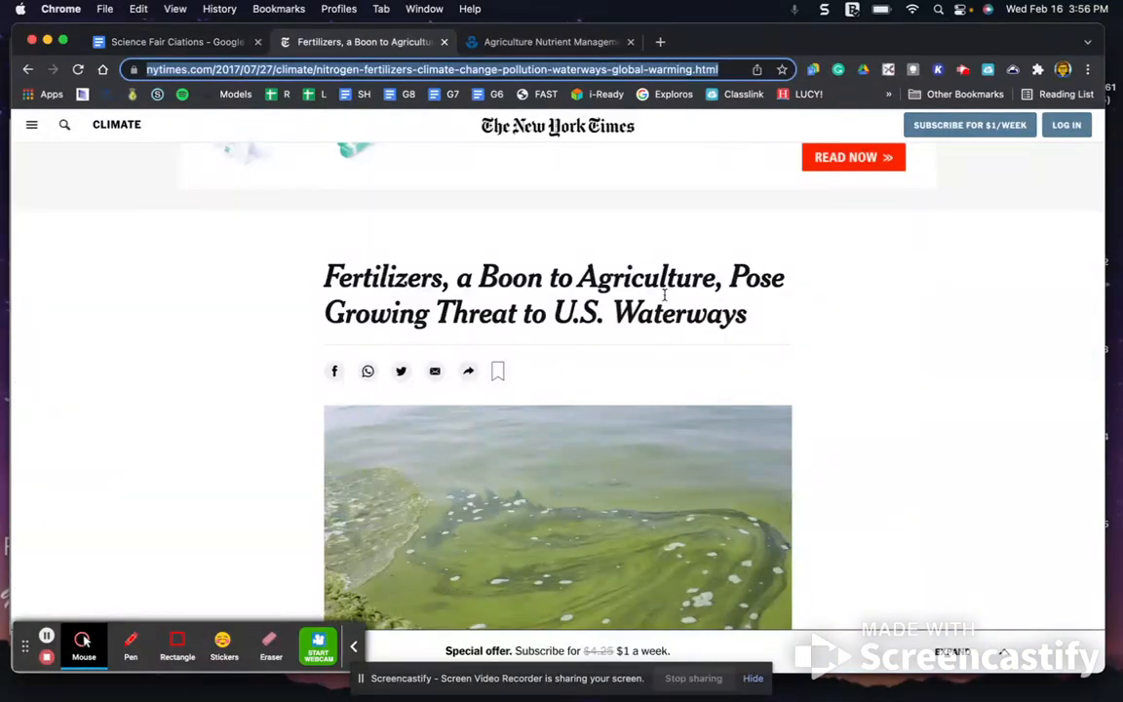
pyautogui.scroll(-10, 696, 306)
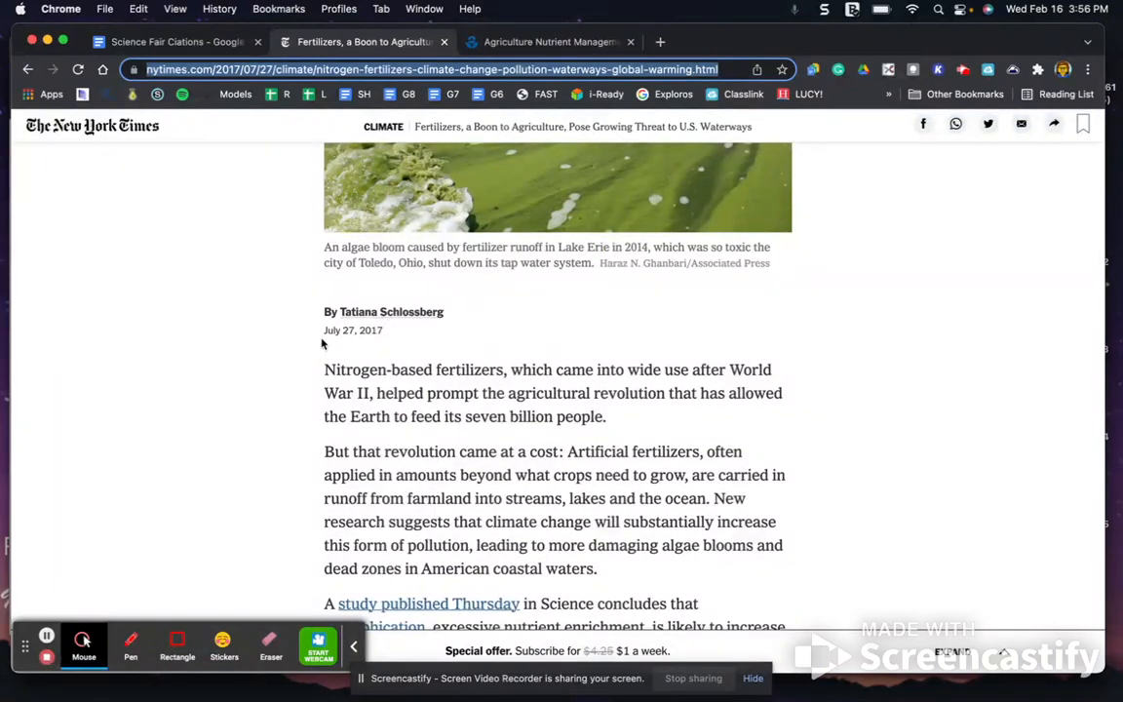
pyautogui.scroll(-3, 408, 366)
pyautogui.scroll(8, 410, 368)
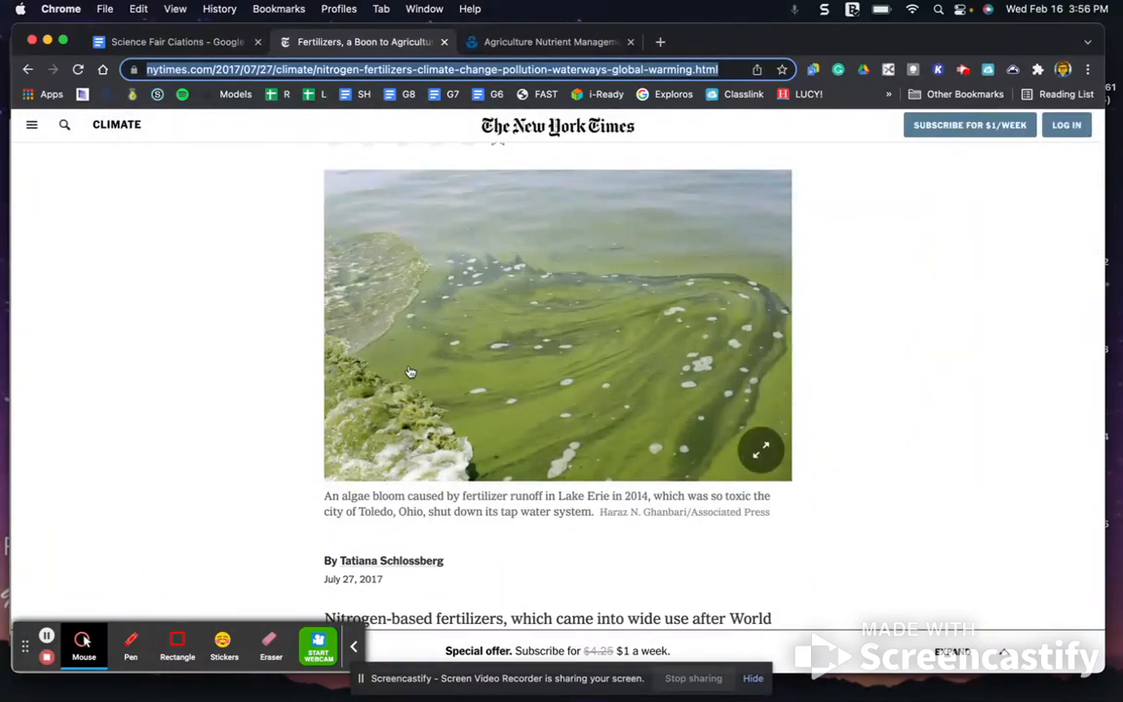
pyautogui.scroll(-15, 409, 370)
pyautogui.scroll(-20, 409, 369)
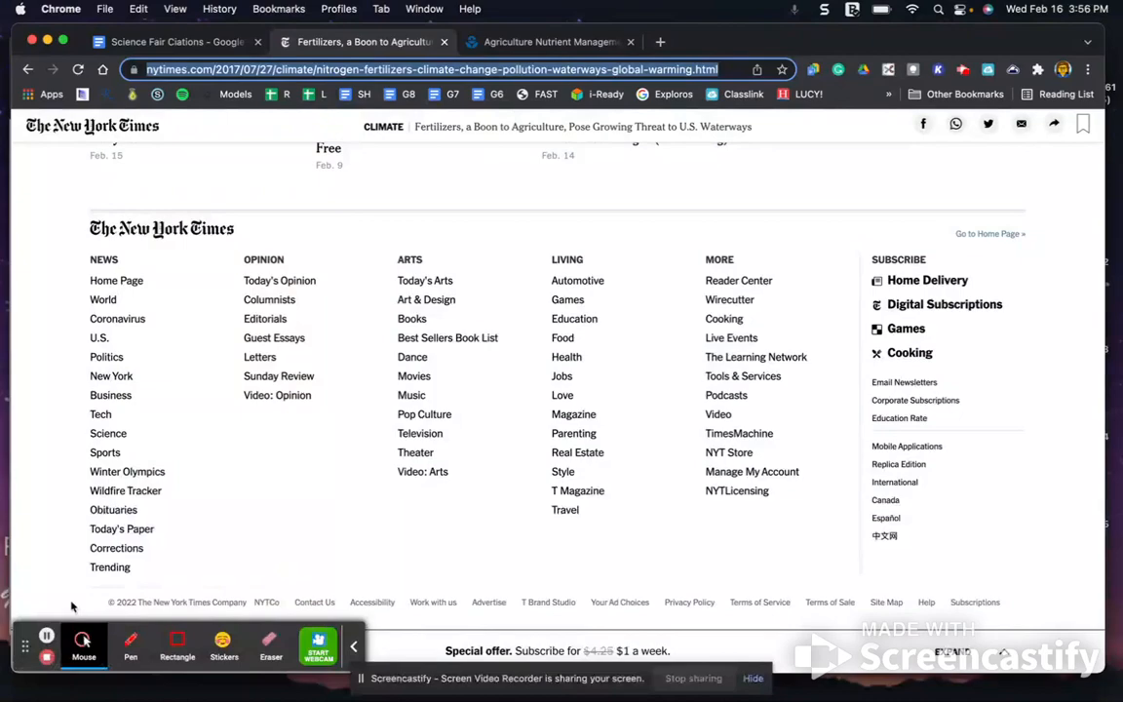
pyautogui.scroll(20, 220, 527)
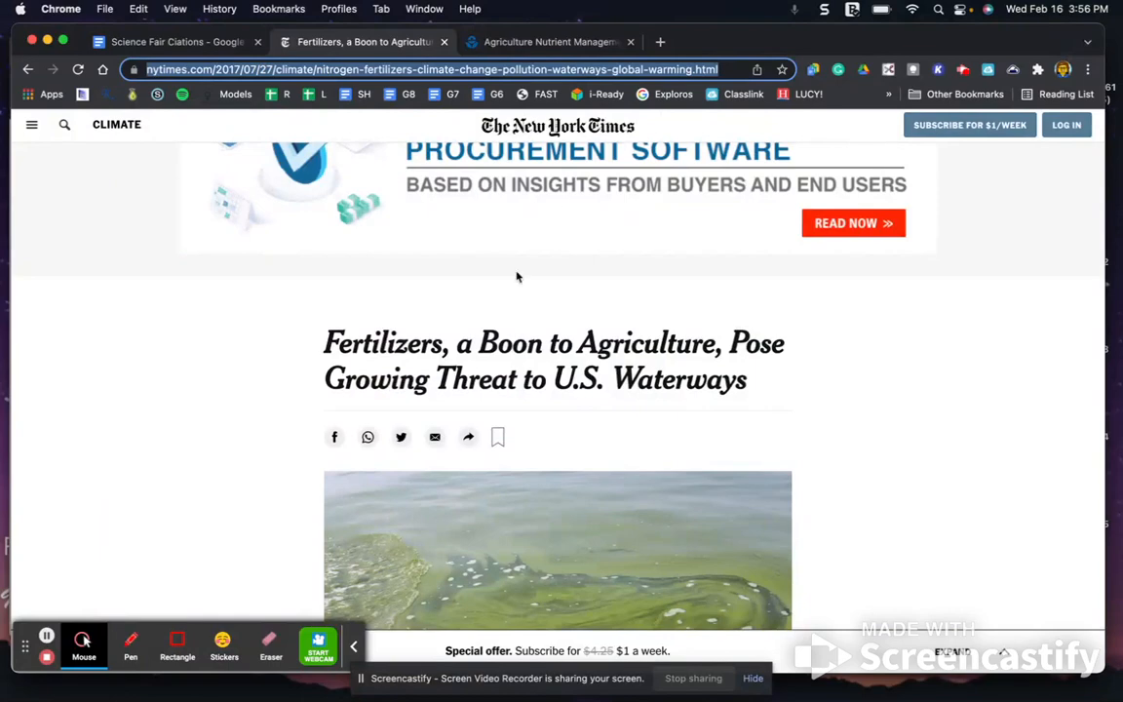
pyautogui.scroll(3, 514, 277)
# Continue with the found article, set its publisher to The New York Times Company, and add the citation source.
pyautogui.click(186, 42)
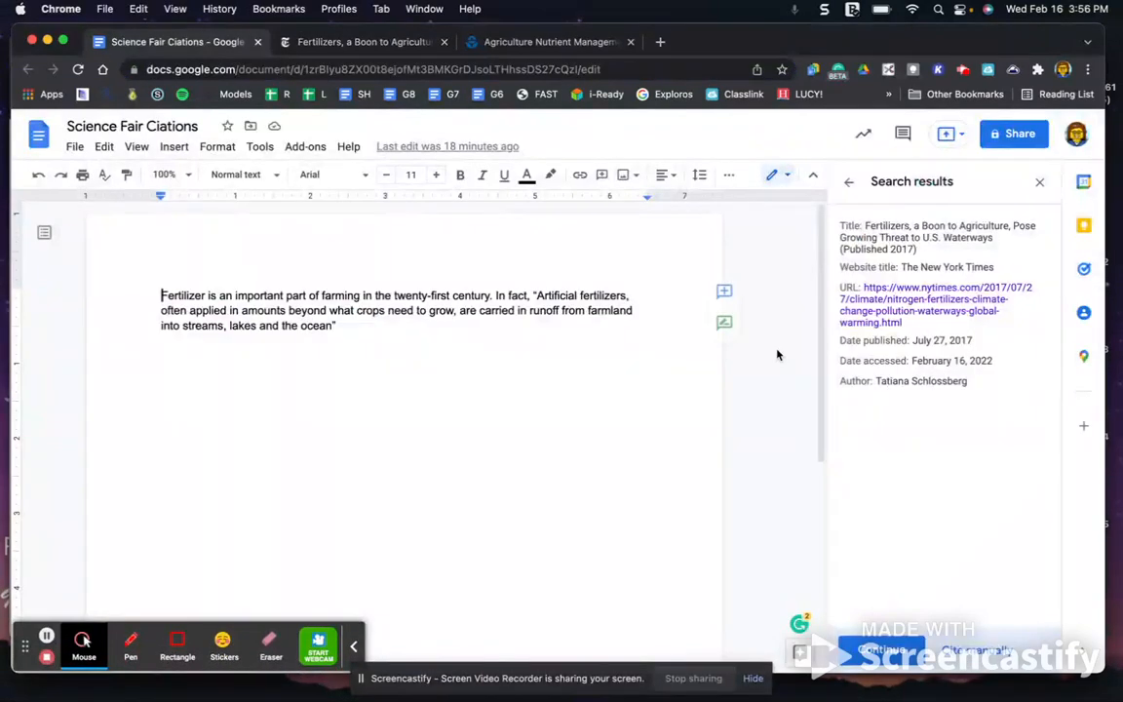
pyautogui.click(881, 649)
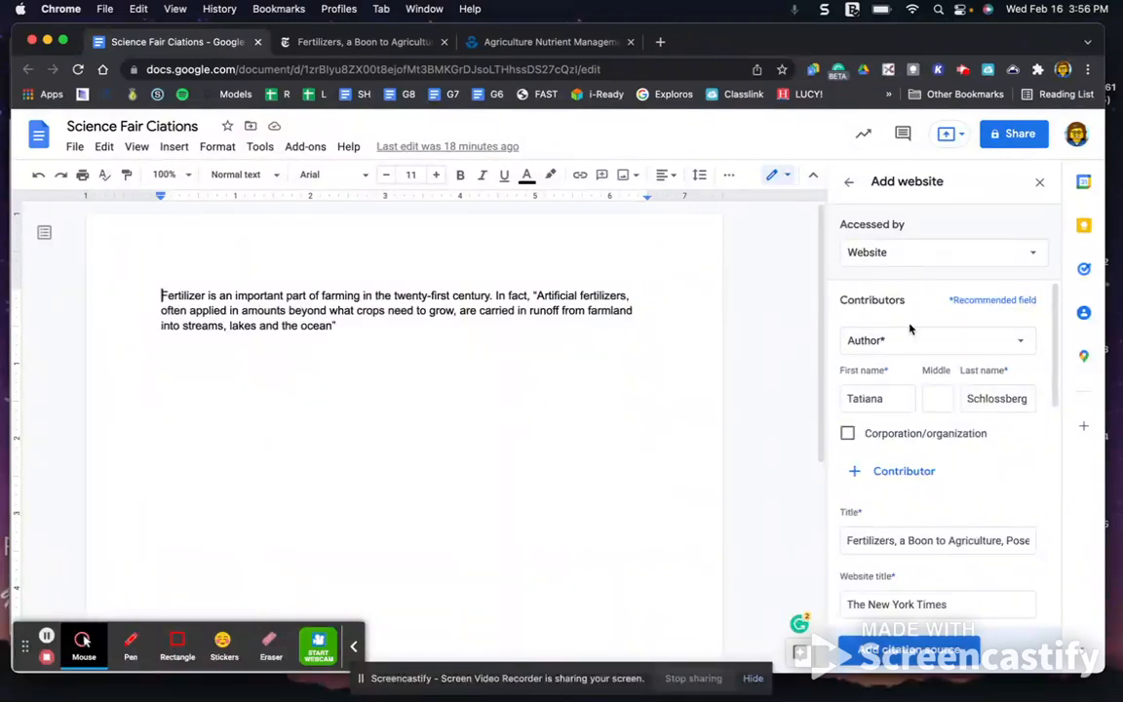
pyautogui.scroll(-5, 911, 327)
pyautogui.click(887, 339)
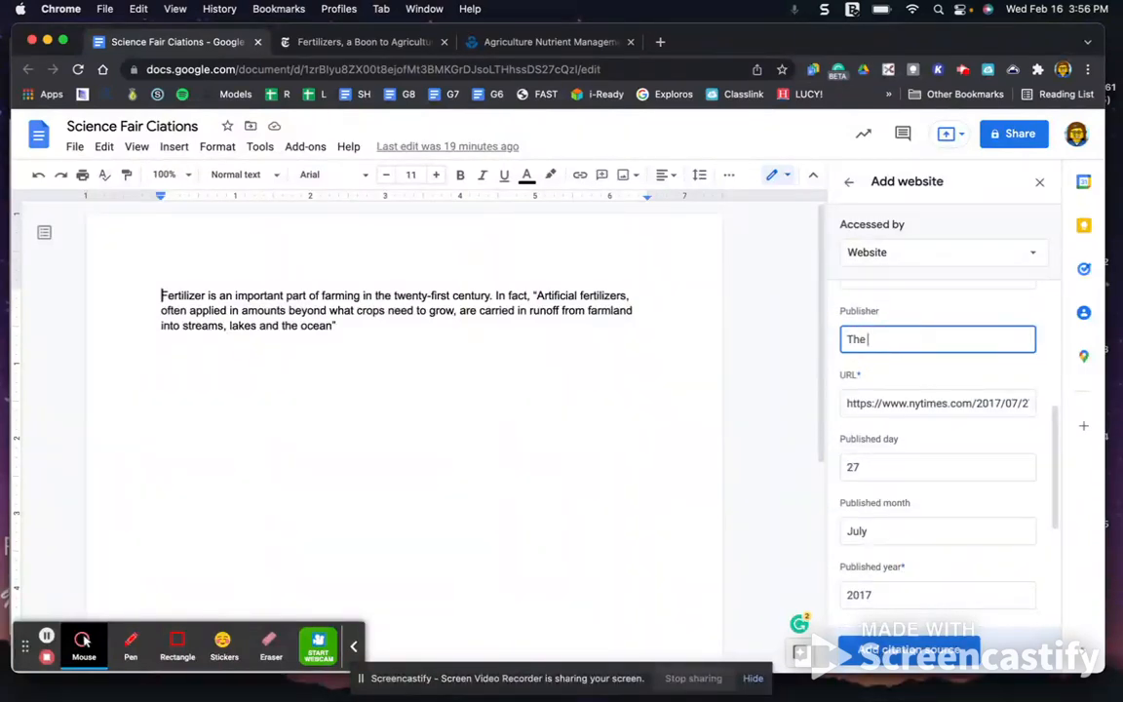
pyautogui.write('The New York Times Company')
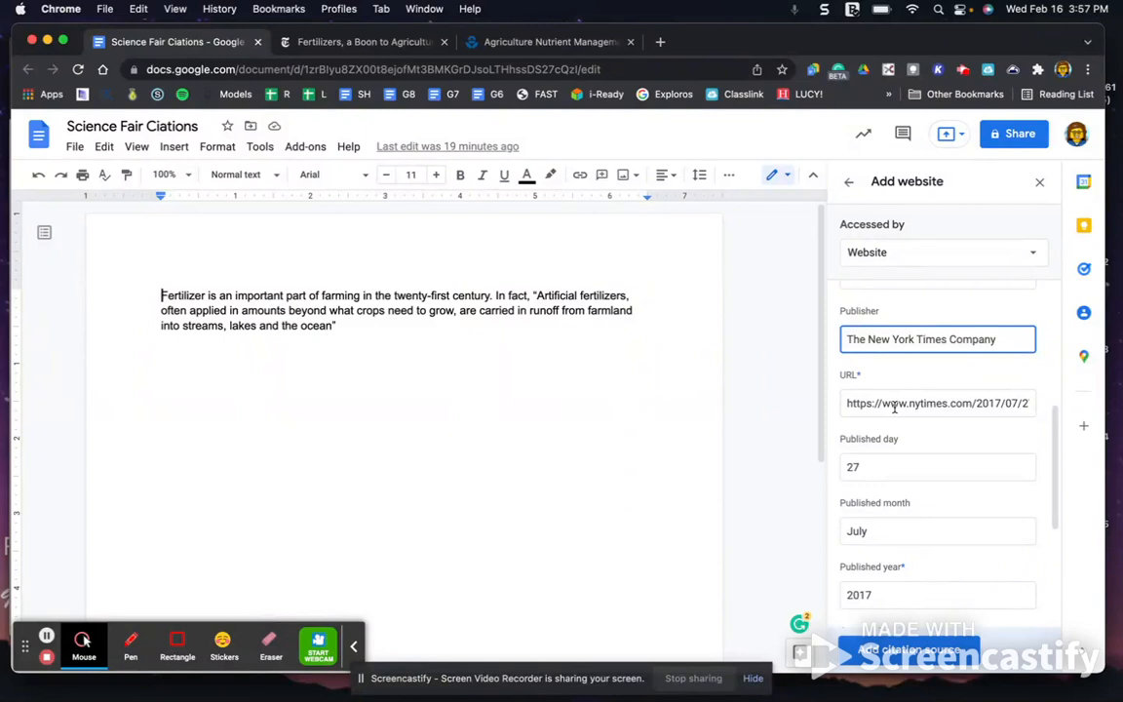
pyautogui.scroll(-3, 894, 406)
pyautogui.scroll(-4, 894, 407)
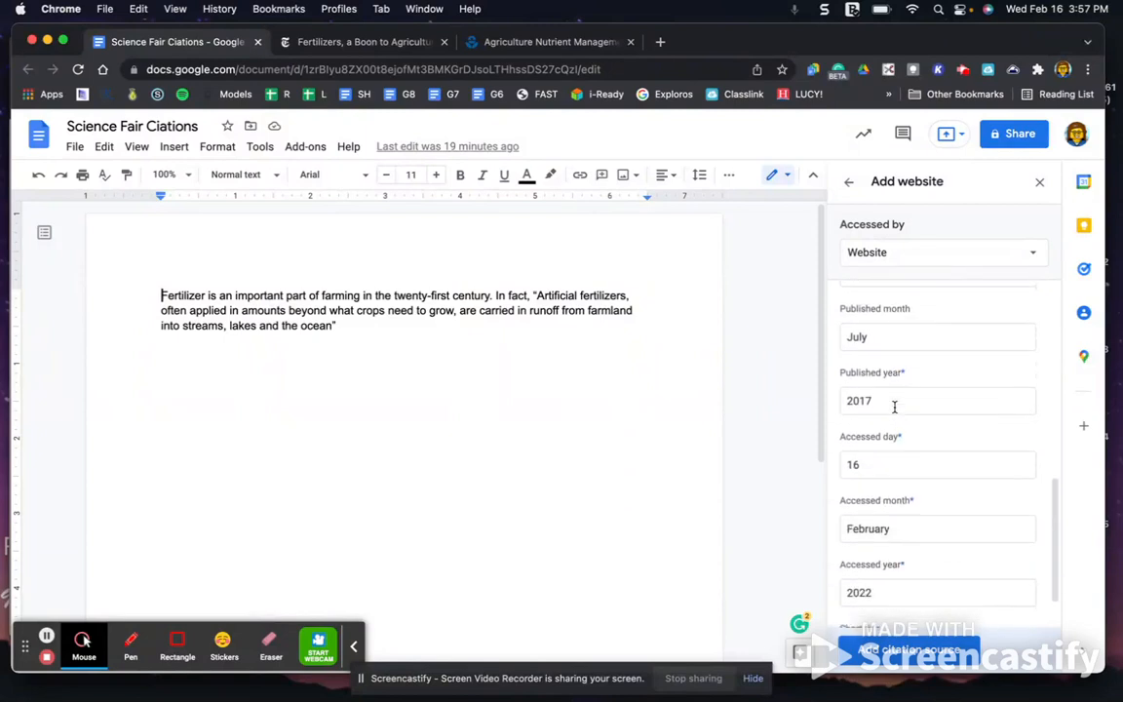
pyautogui.scroll(-1, 894, 406)
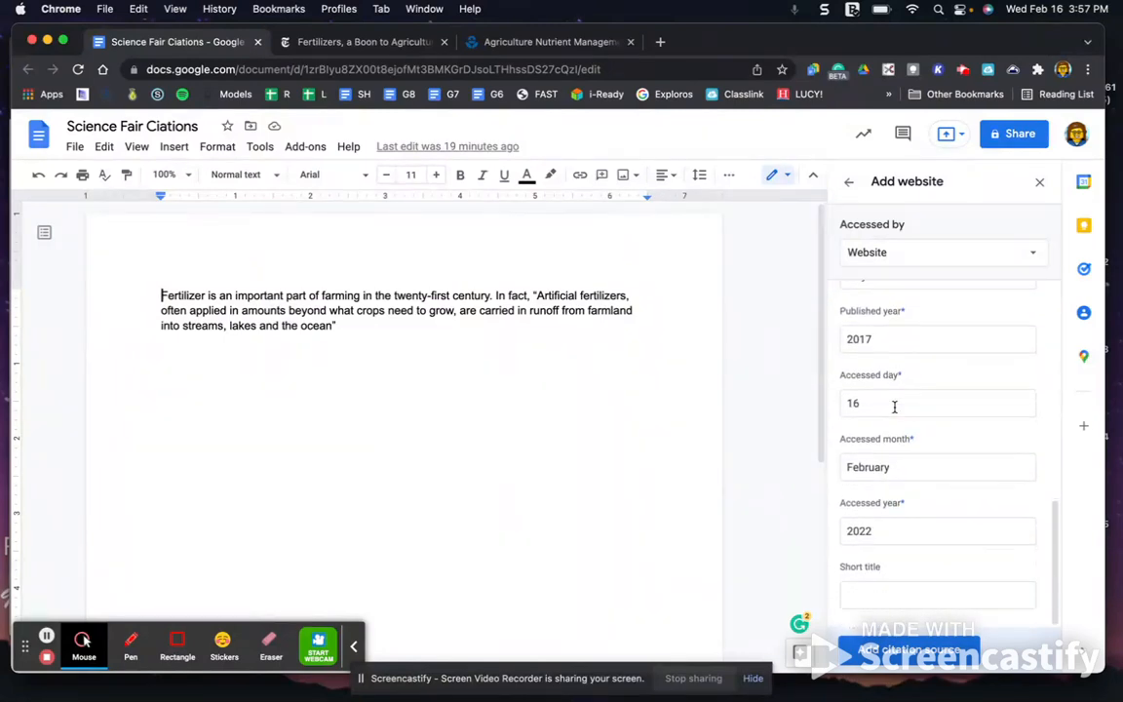
pyautogui.click(870, 646)
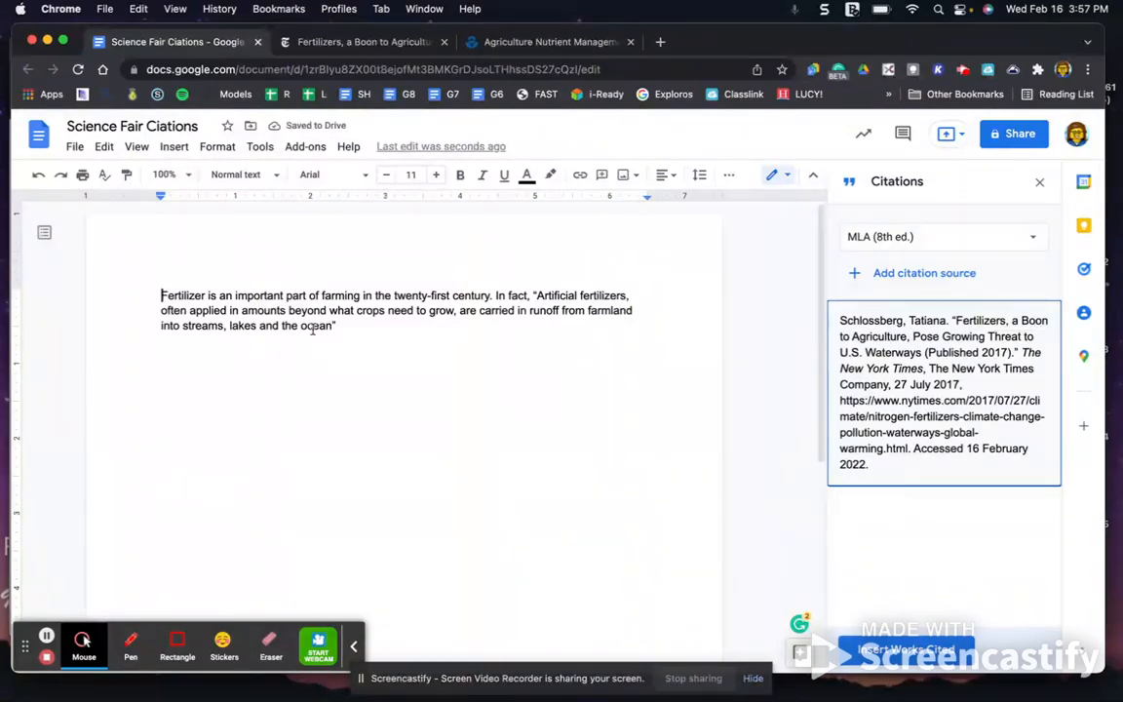
# Insert the New York Times in-text citation after the closing quotation mark and end the sentence with a period.
pyautogui.click(367, 327)
pyautogui.click(346, 331)
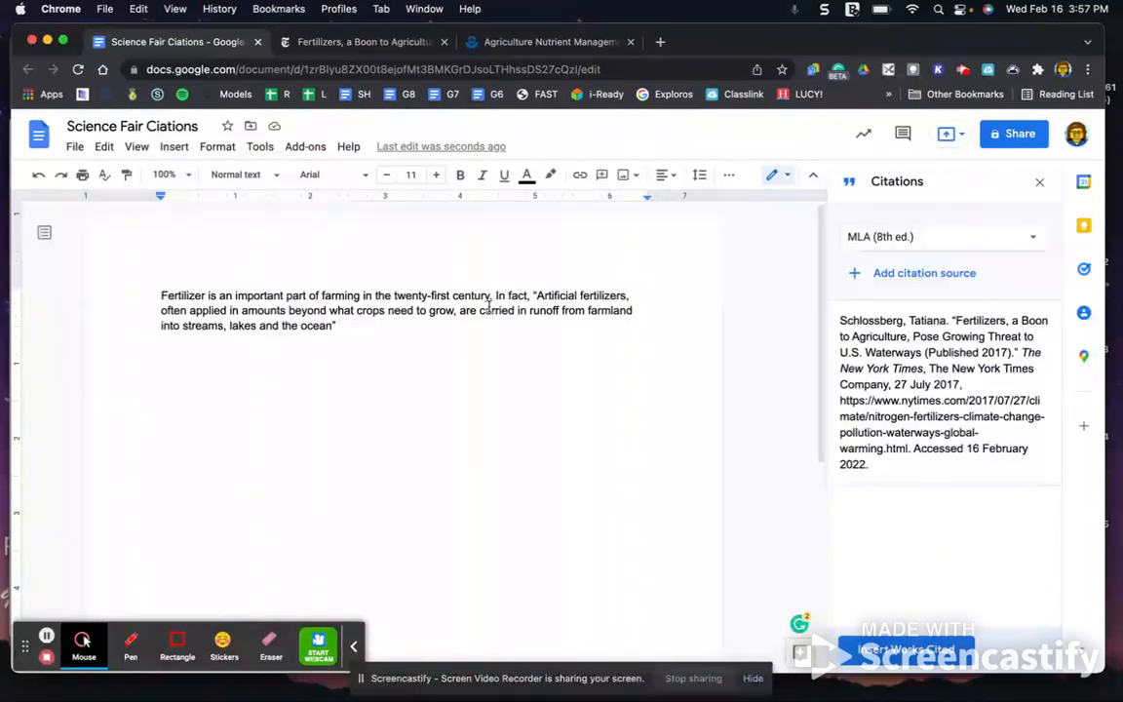
pyautogui.moveTo(1035, 363)
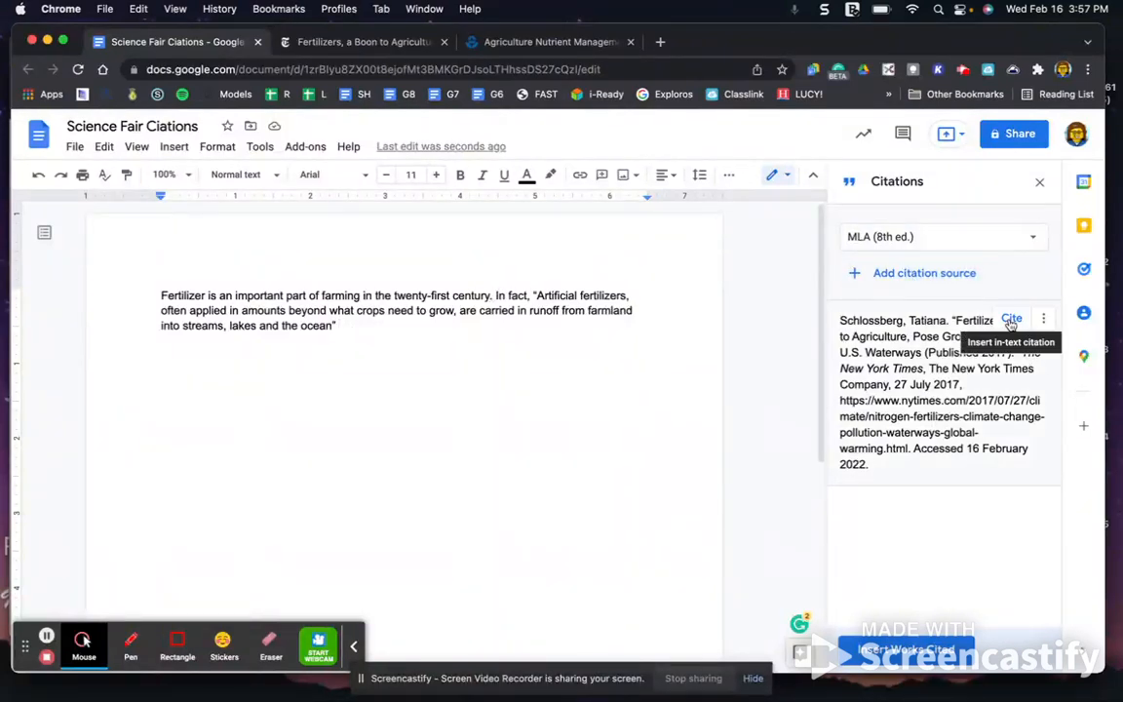
pyautogui.click(1011, 321)
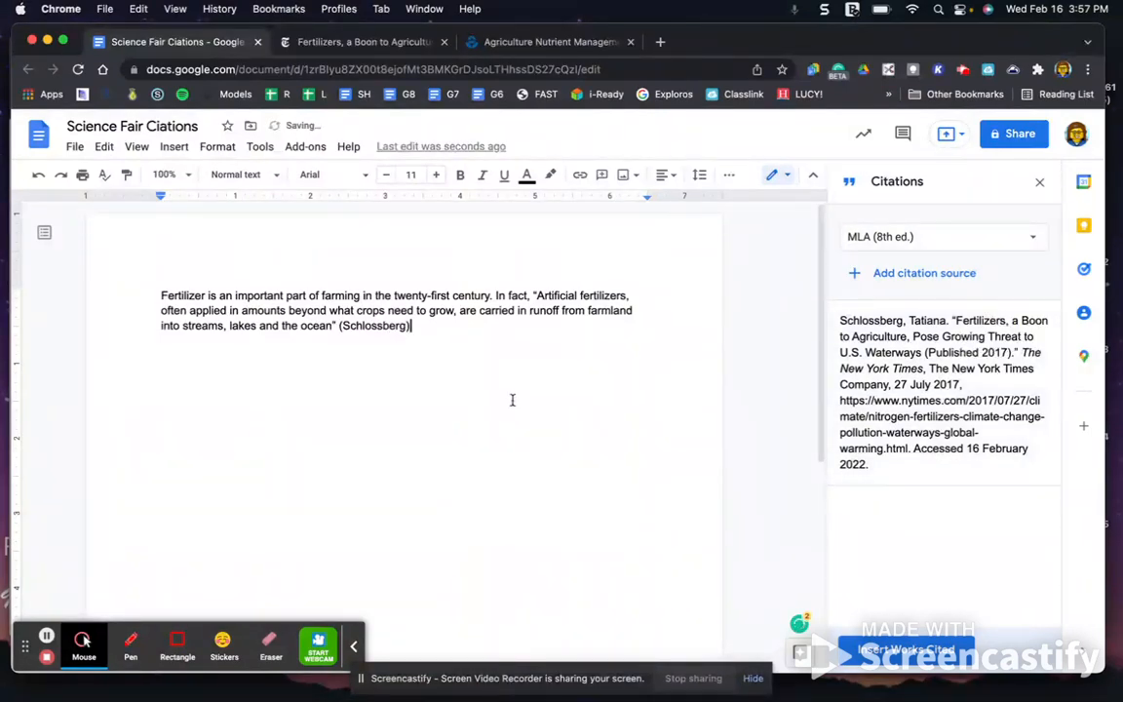
pyautogui.write('.')
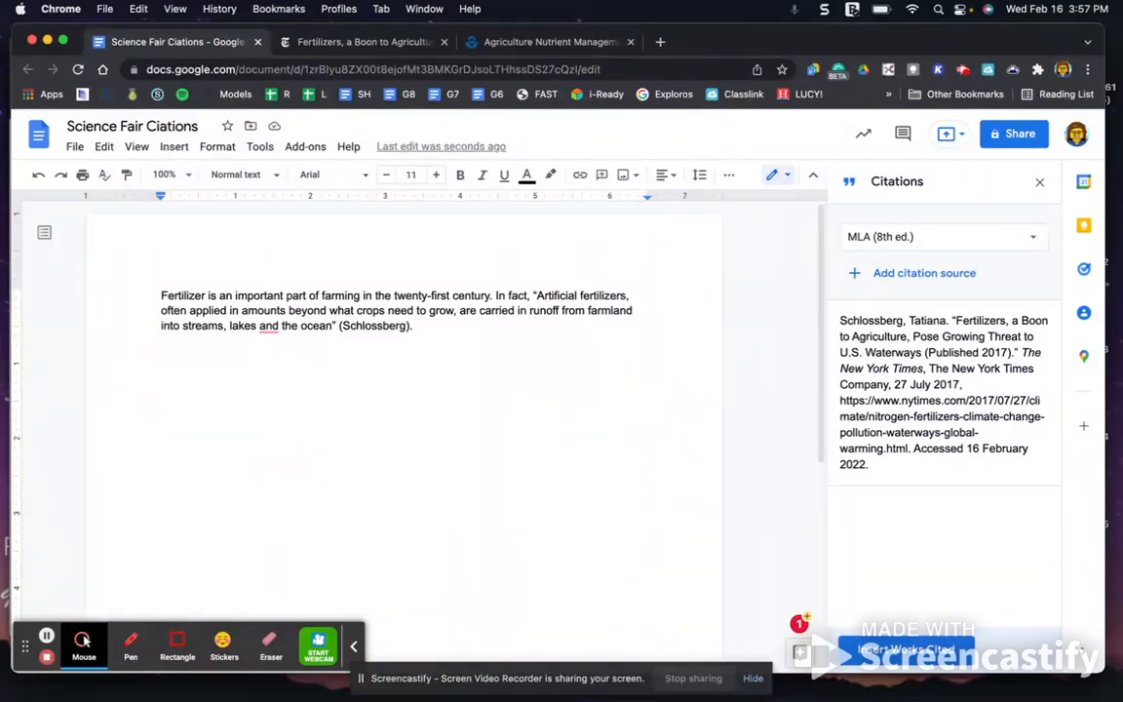
# Add the sentence "The runoff is a problem that we need to solve as a society." after the citation.
pyautogui.write('The runoff is a pr')
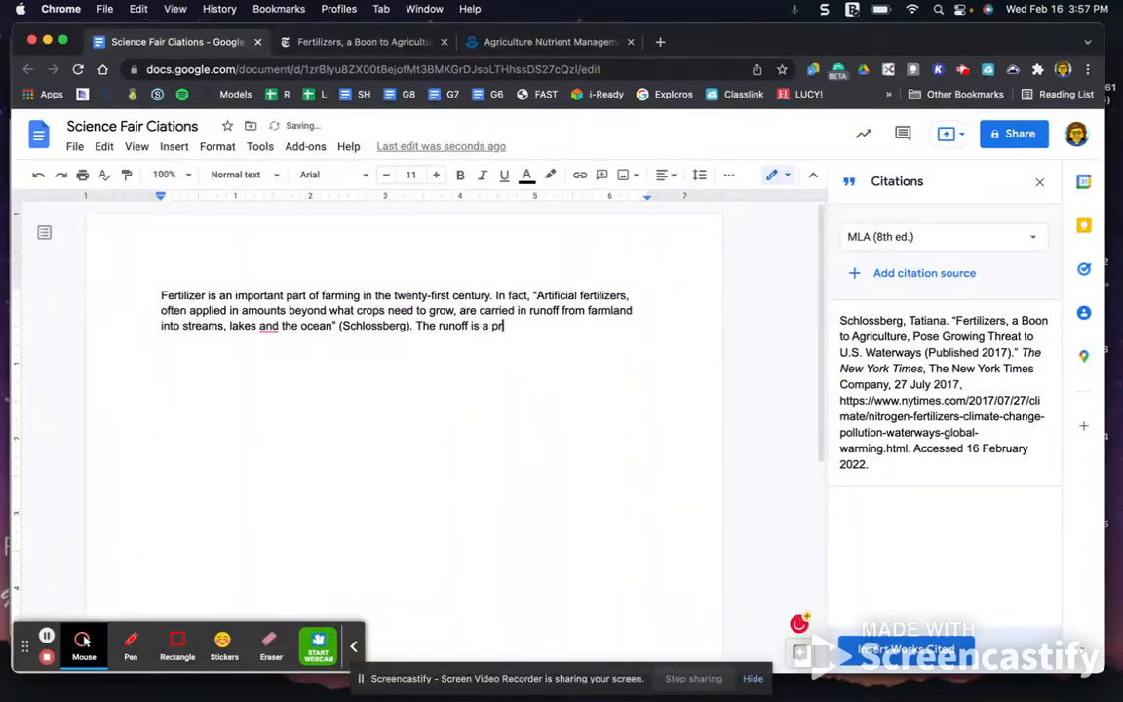
pyautogui.write('oblem that we nee')
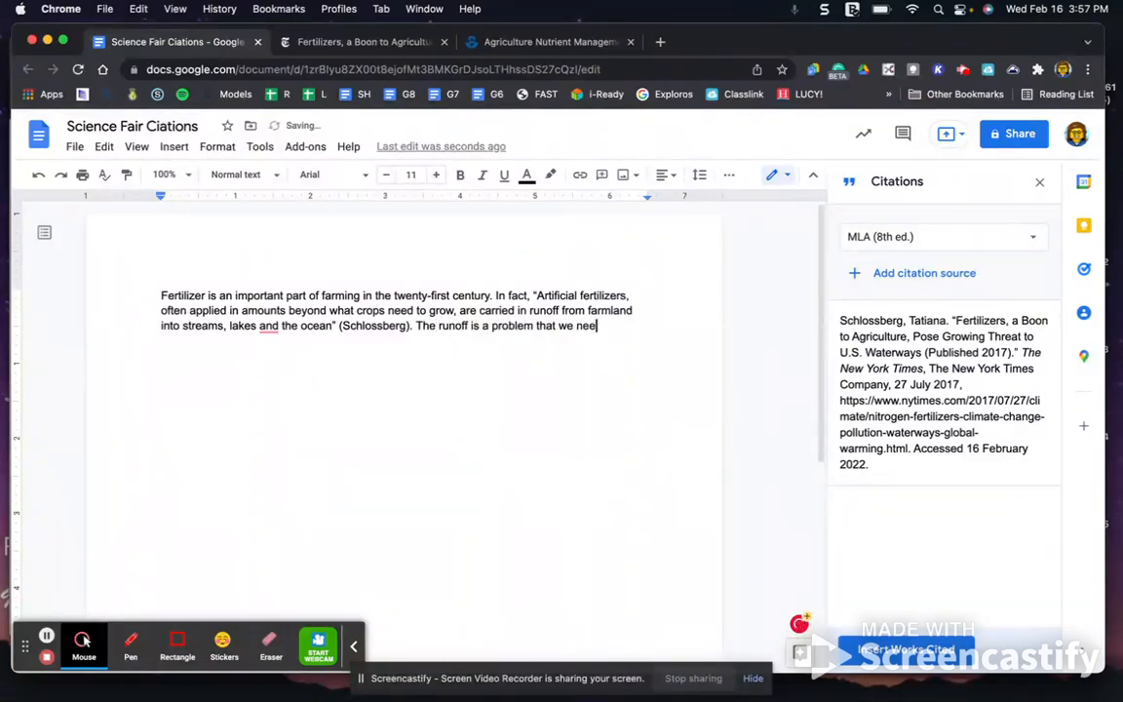
pyautogui.write('d to solve as a society.')
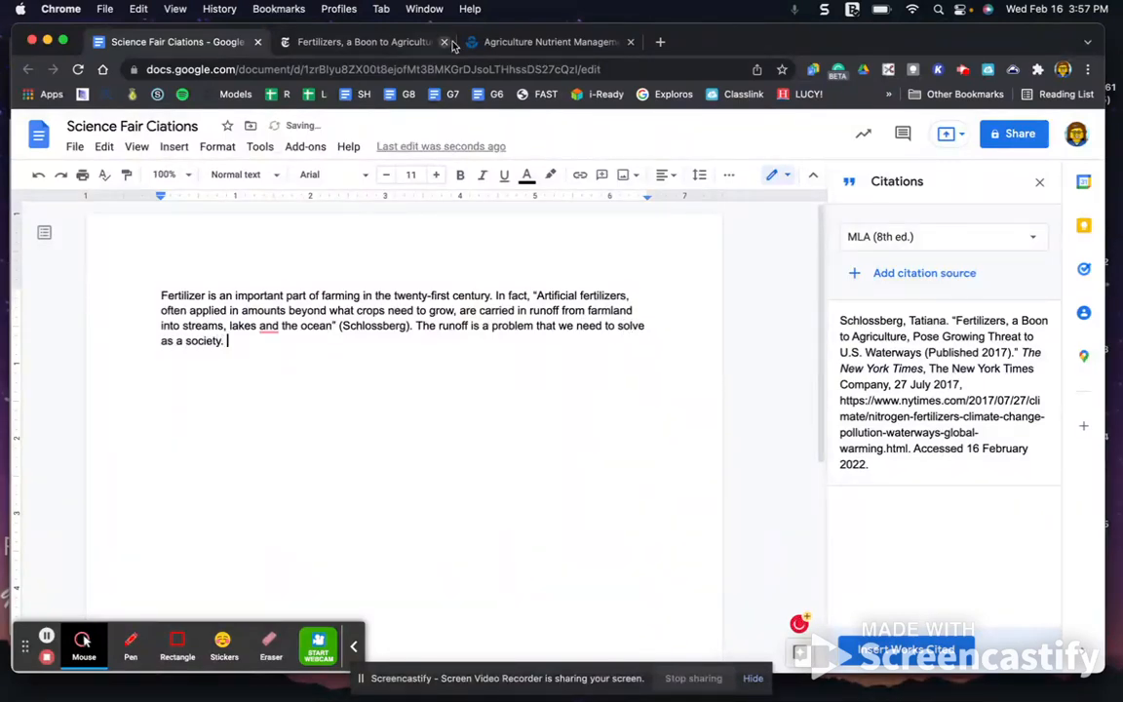
# Copy the web address of the EPA page Agriculture Nutrient Management and Fertilizer and skim its content.
pyautogui.click(516, 44)
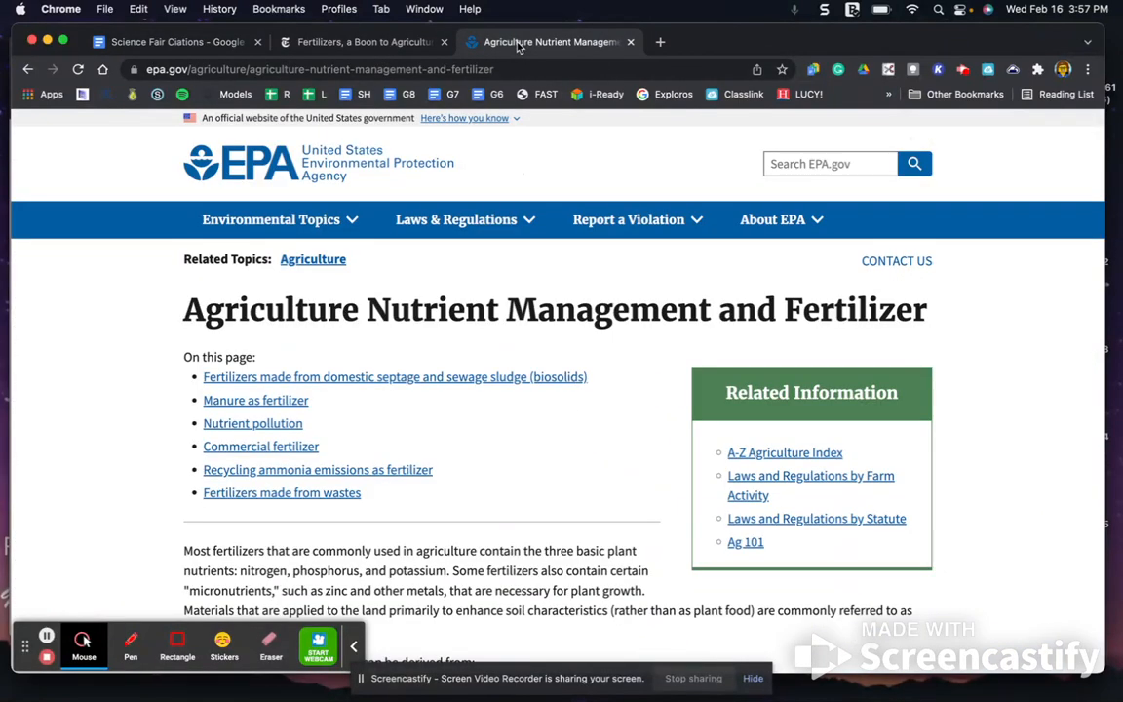
pyautogui.click(443, 69)
pyautogui.press('super+c')
pyautogui.press('BackSpace')
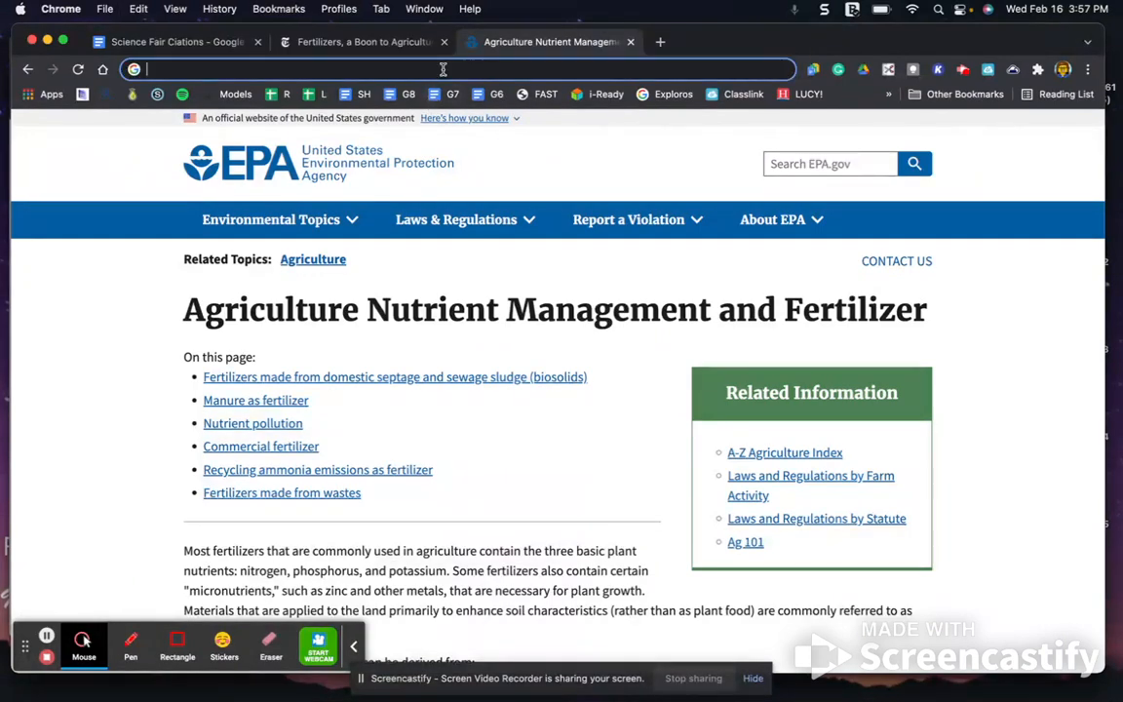
pyautogui.scroll(-5, 376, 358)
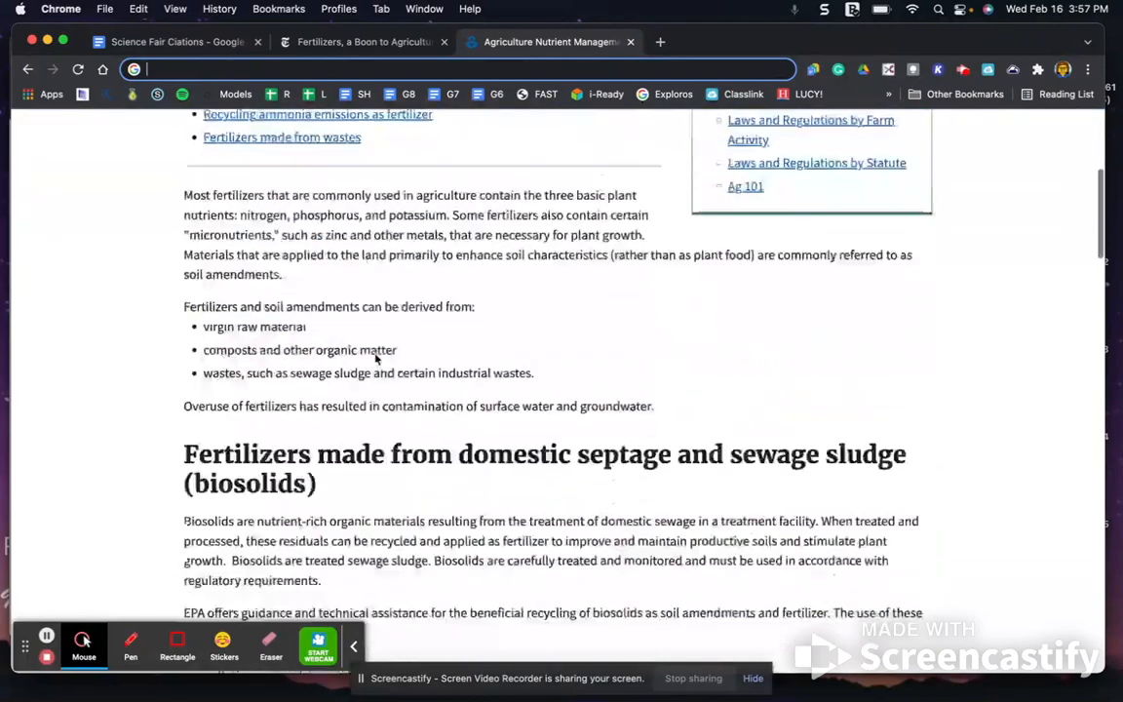
pyautogui.scroll(-8, 376, 358)
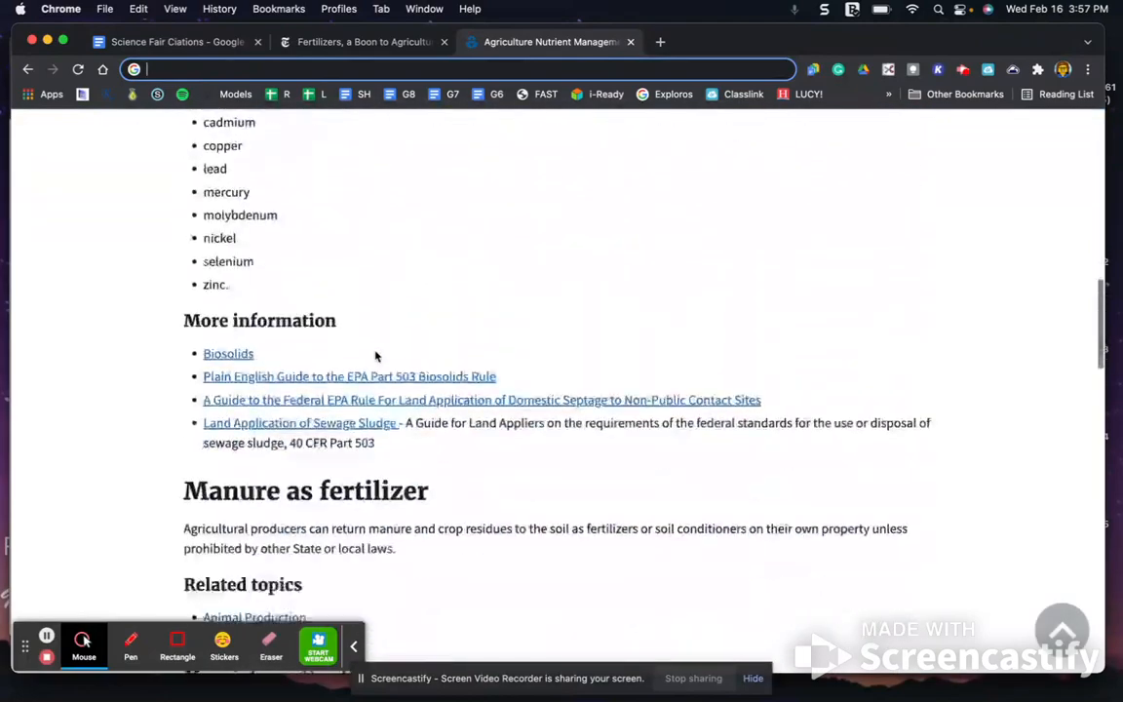
pyautogui.scroll(-3, 376, 359)
# Start another Website citation source in the Science Fair document and search with the copied EPA page URL.
pyautogui.click(152, 42)
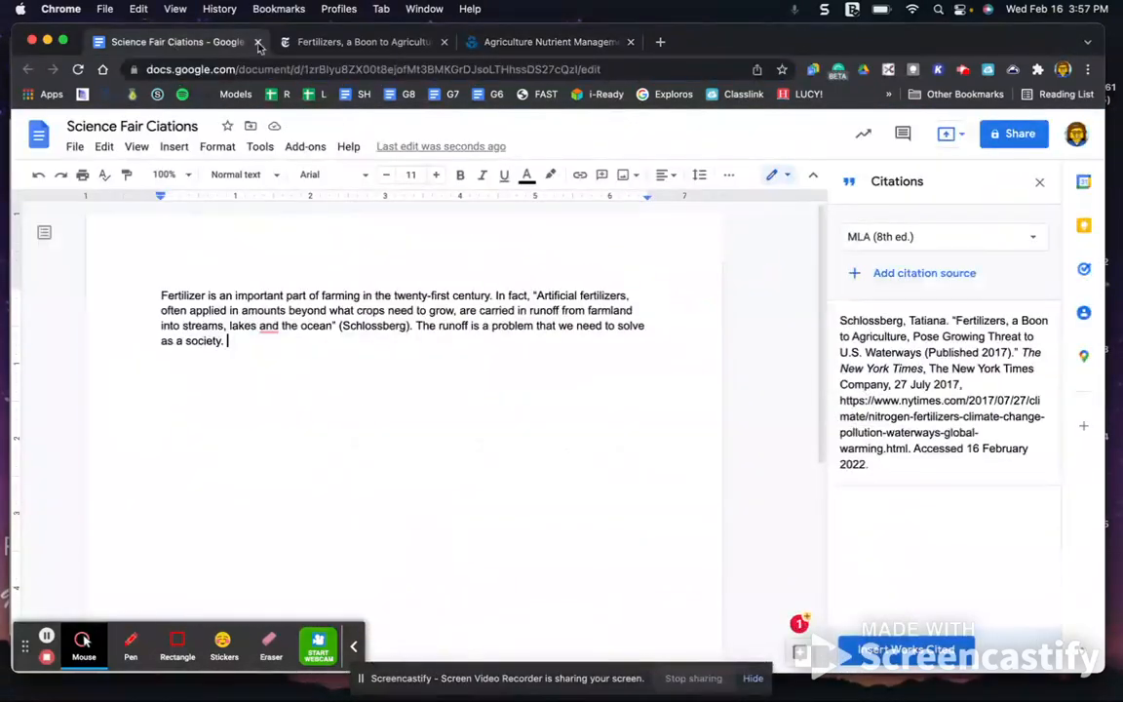
pyautogui.click(887, 272)
pyautogui.click(889, 255)
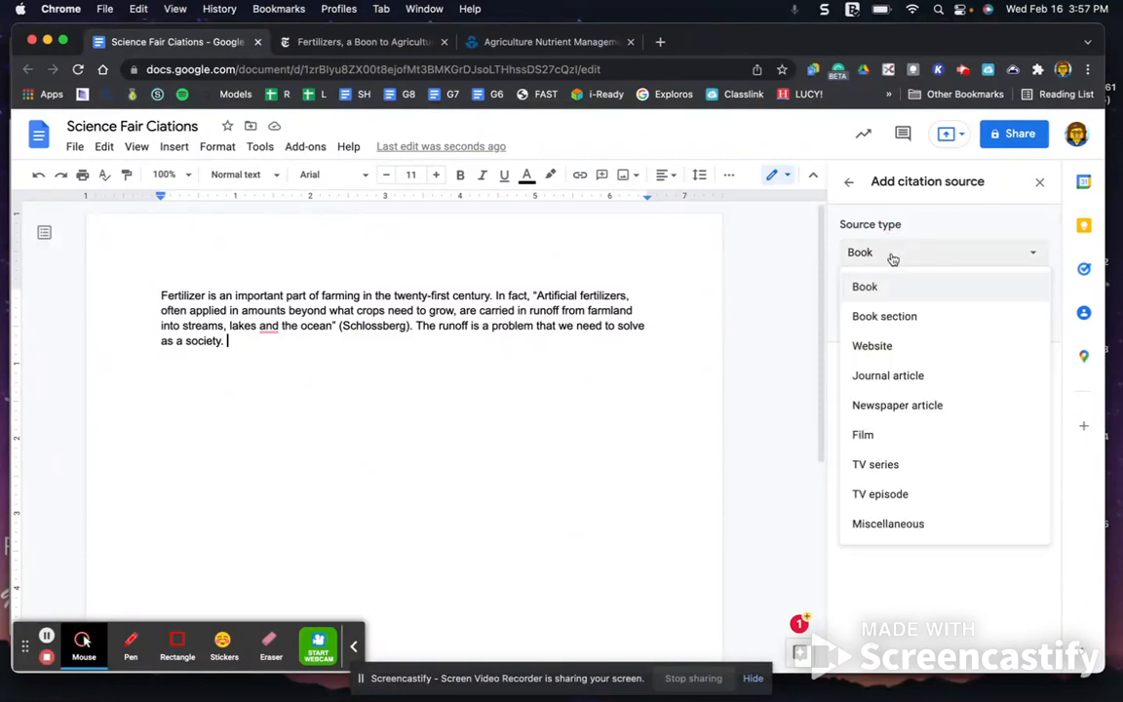
pyautogui.click(873, 347)
pyautogui.click(876, 373)
pyautogui.press('super+v')
pyautogui.click(1006, 431)
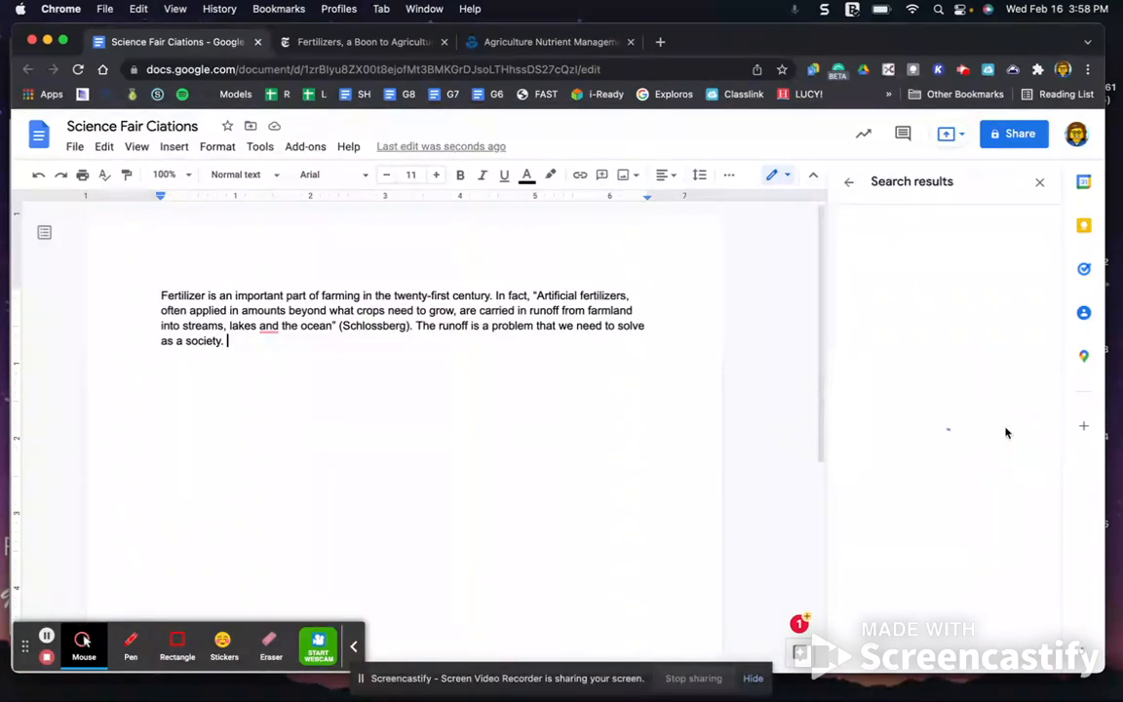
pyautogui.tripleClick(935, 356)
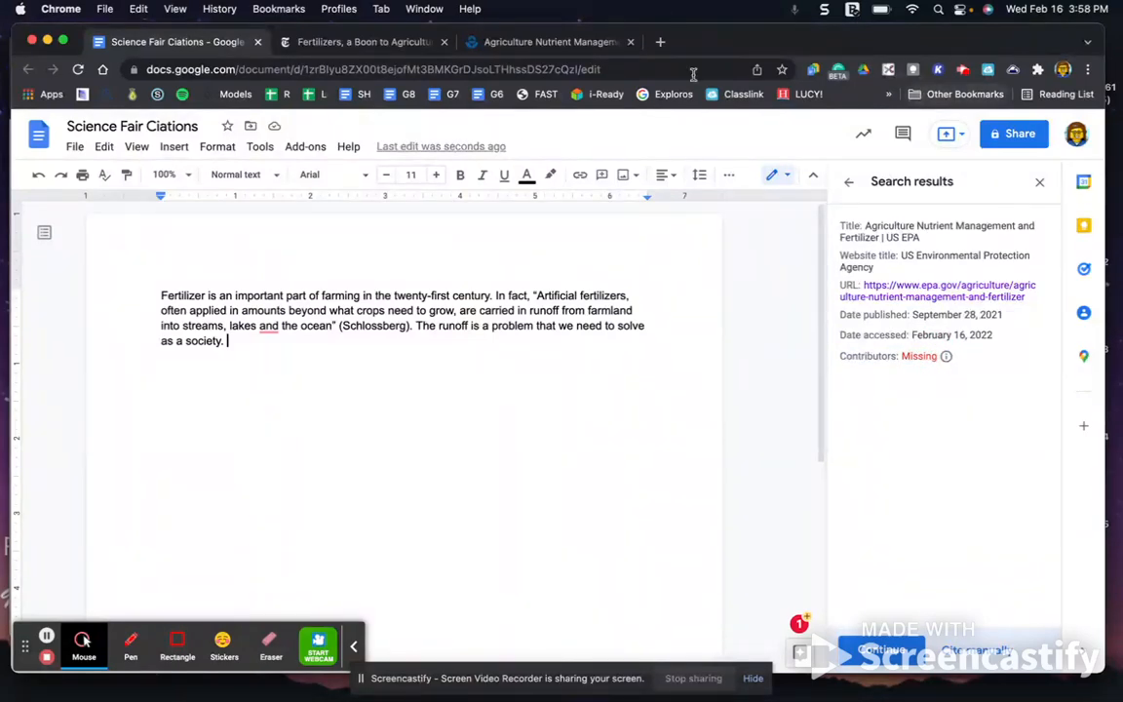
# Look through the EPA fertilizer page from its heading to its footer for an author.
pyautogui.click(594, 45)
pyautogui.scroll(20, 435, 251)
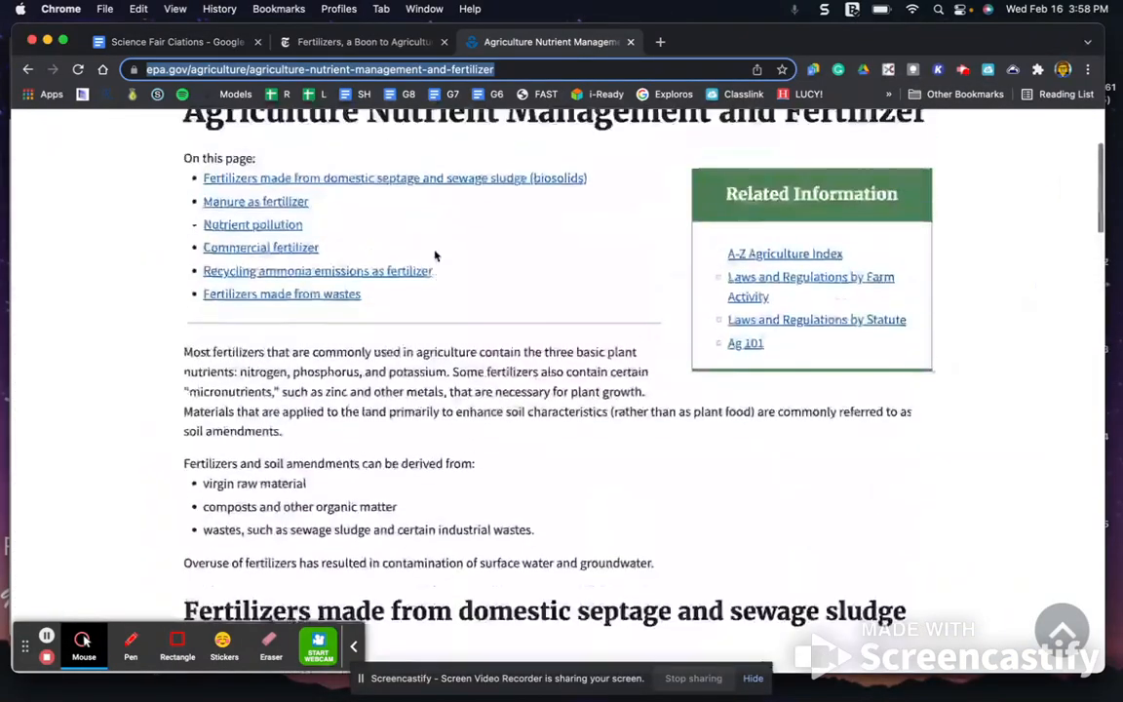
pyautogui.scroll(-3, 435, 256)
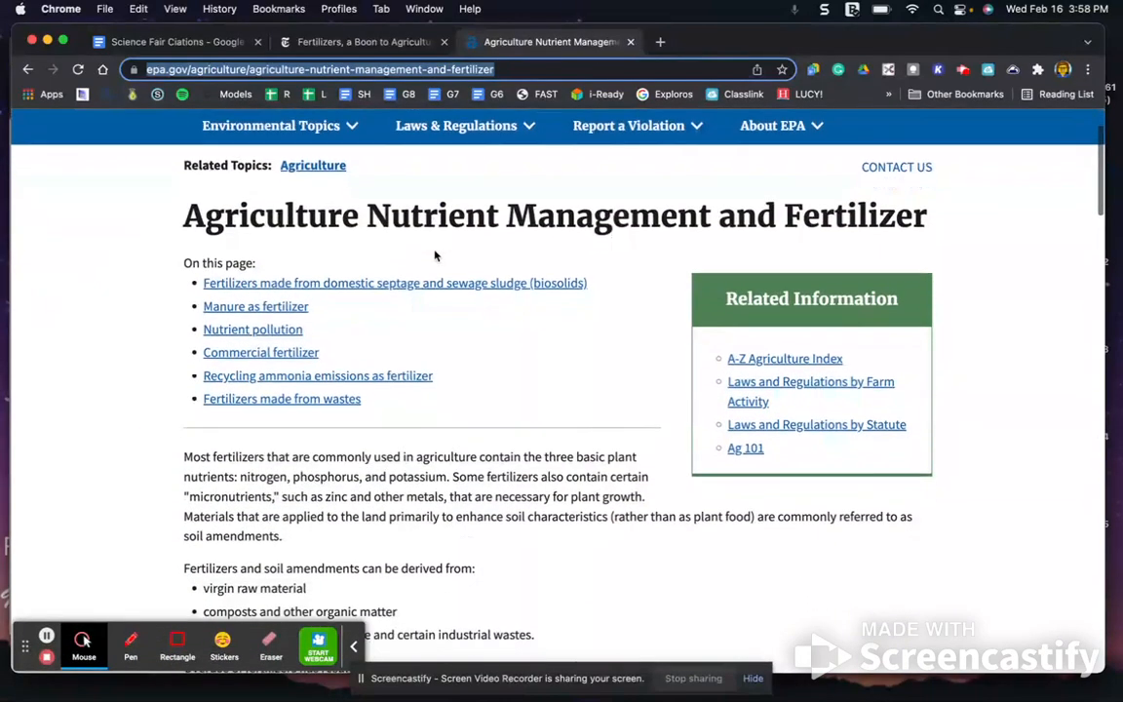
pyautogui.scroll(-12, 435, 256)
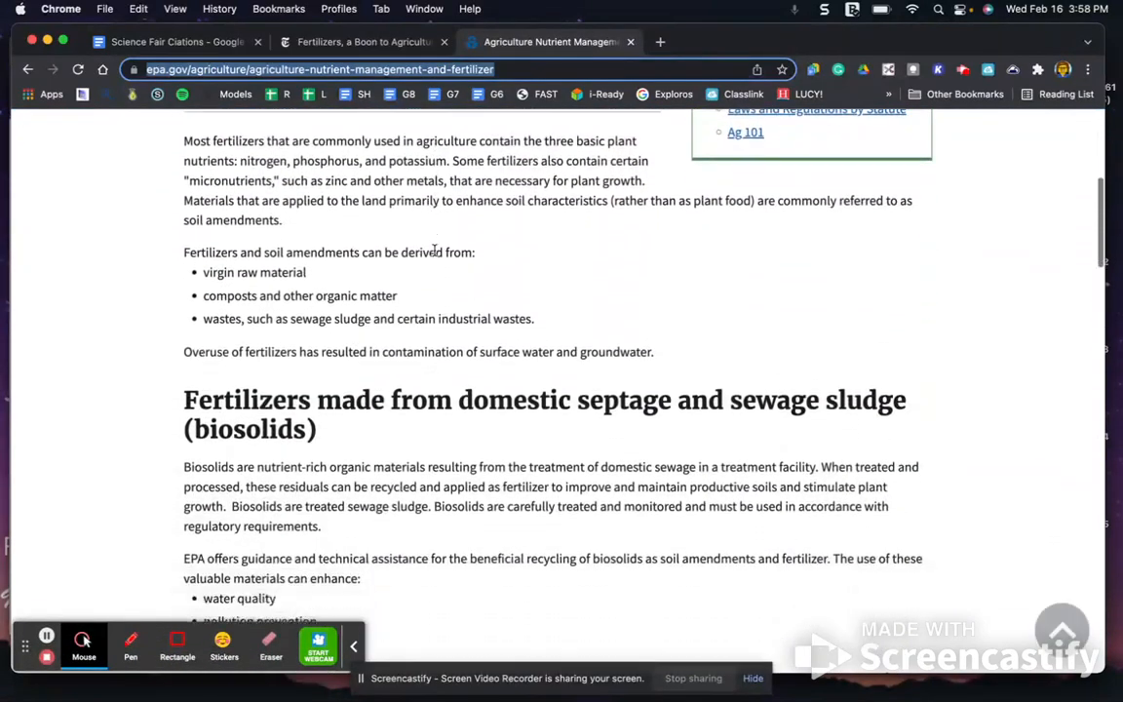
pyautogui.scroll(-10, 435, 256)
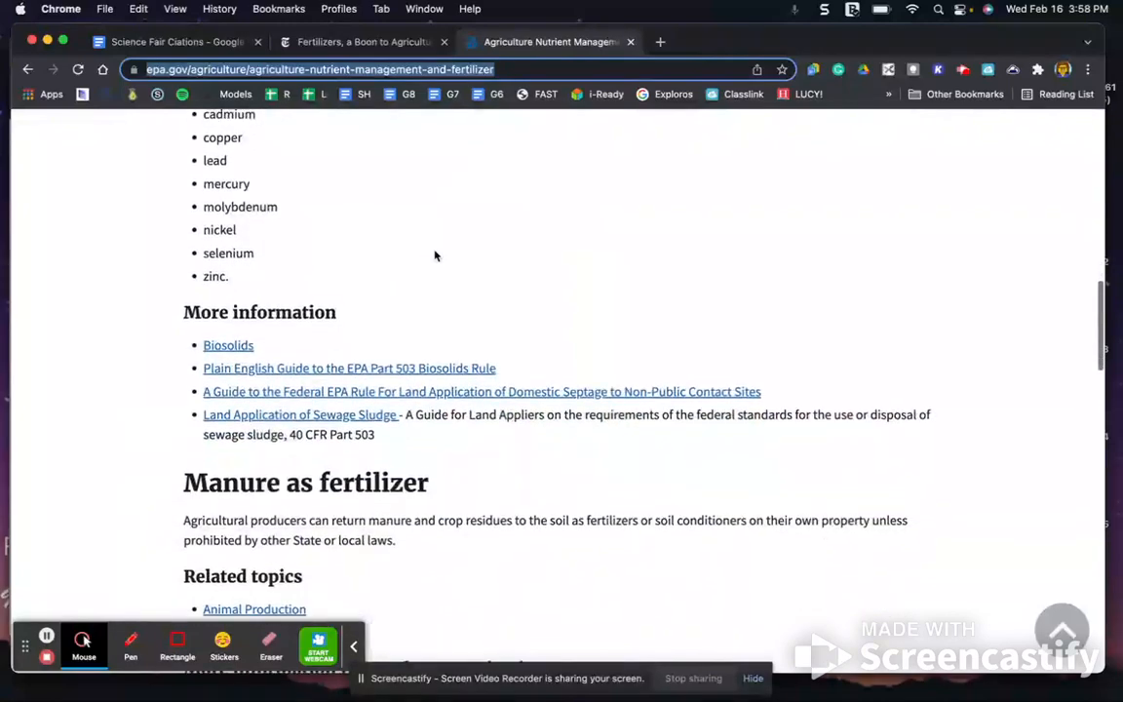
pyautogui.scroll(-1, 435, 255)
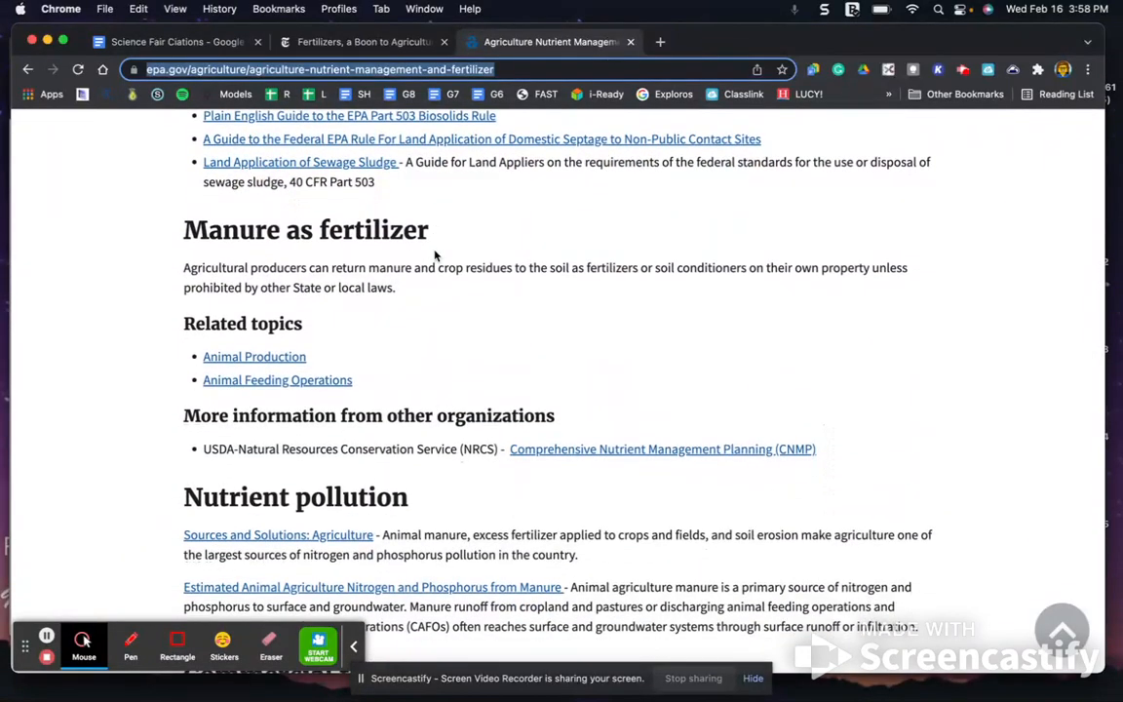
pyautogui.scroll(-9, 435, 255)
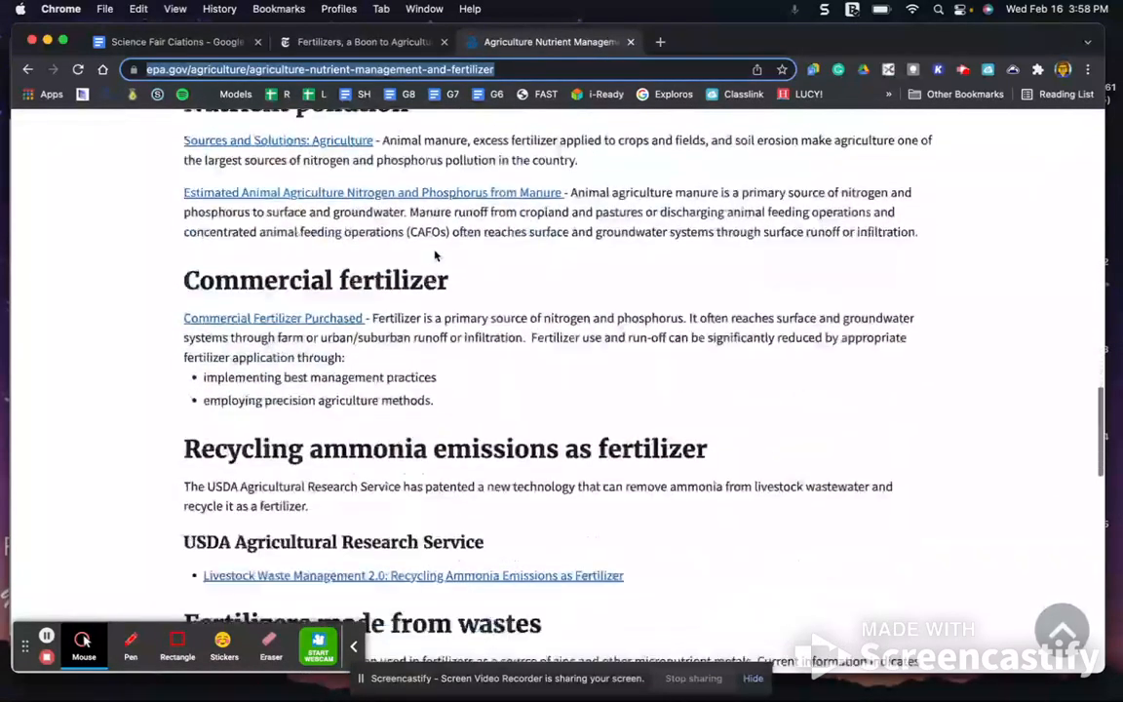
pyautogui.scroll(-15, 435, 256)
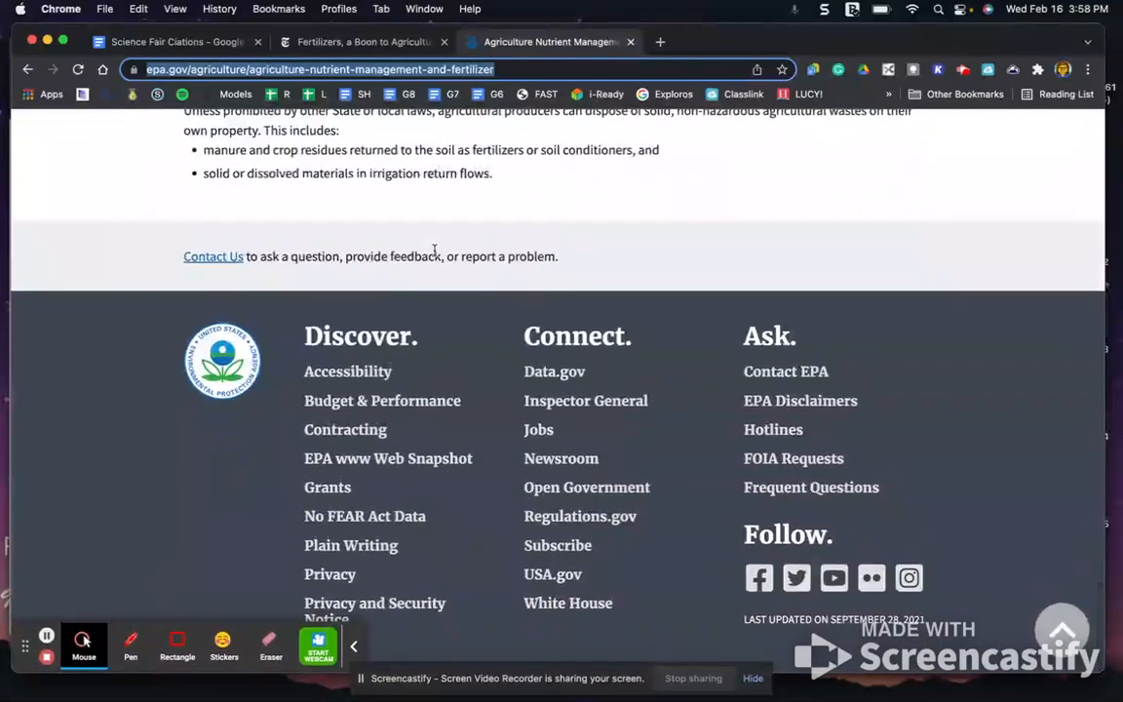
pyautogui.scroll(20, 435, 253)
pyautogui.scroll(10, 435, 250)
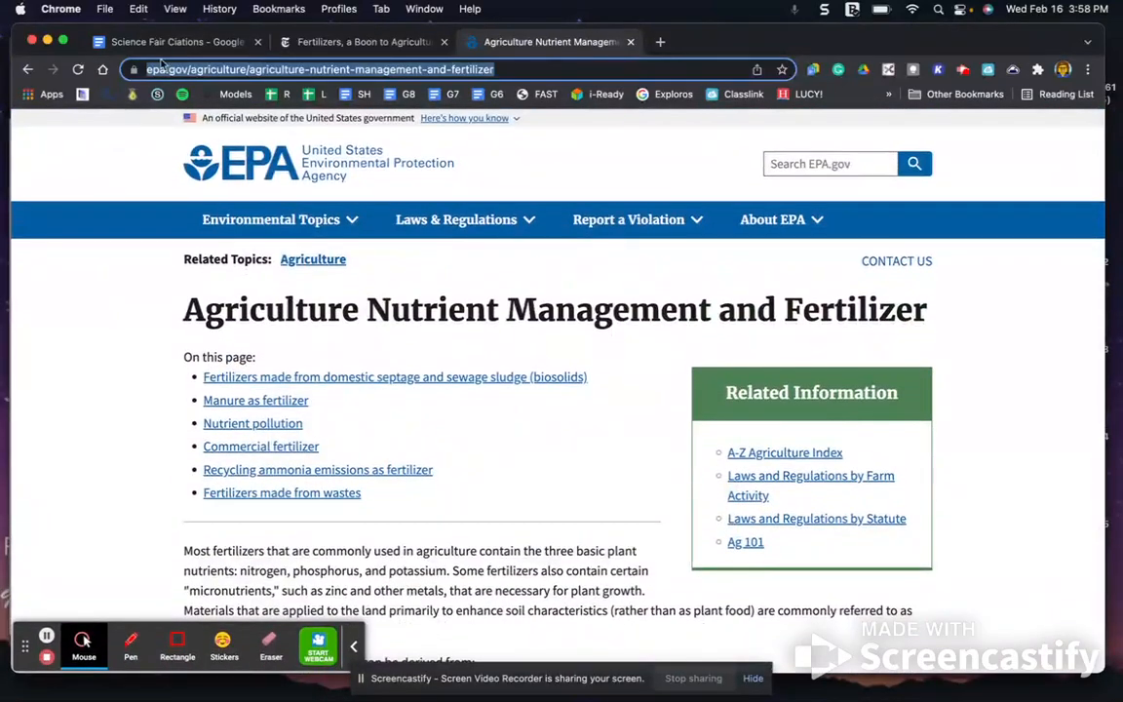
# Continue with the found EPA source in the Science Fair document and set its author to the organization US Environmental Protection Agency.
pyautogui.click(136, 45)
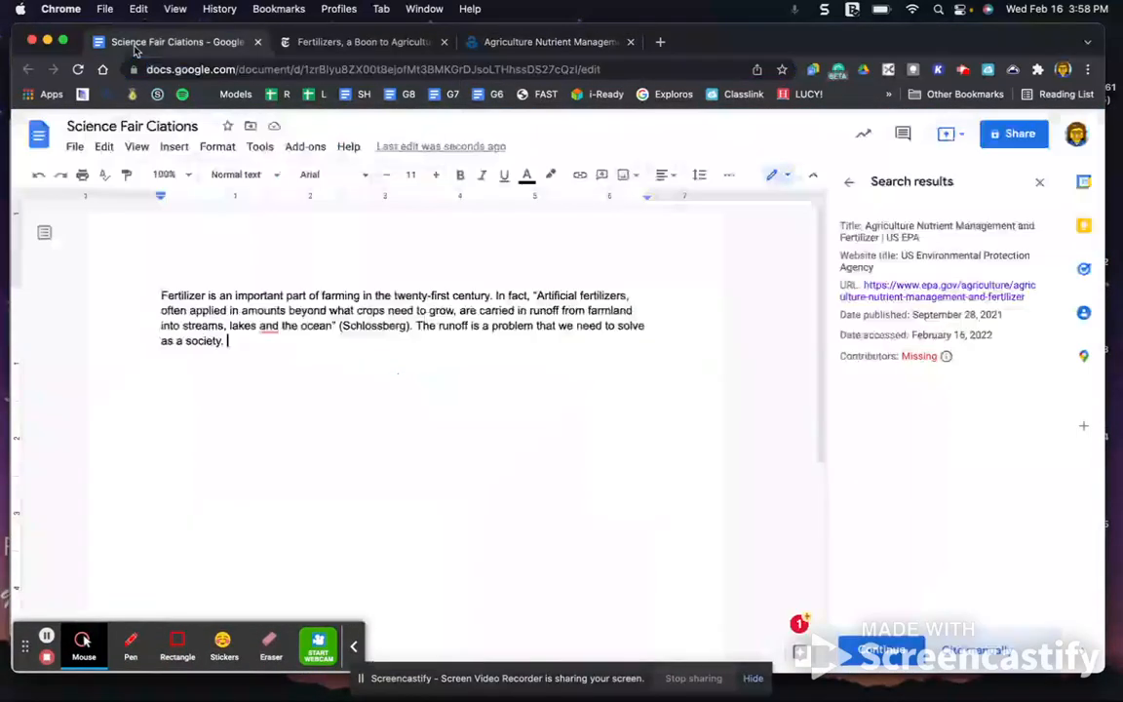
pyautogui.click(887, 653)
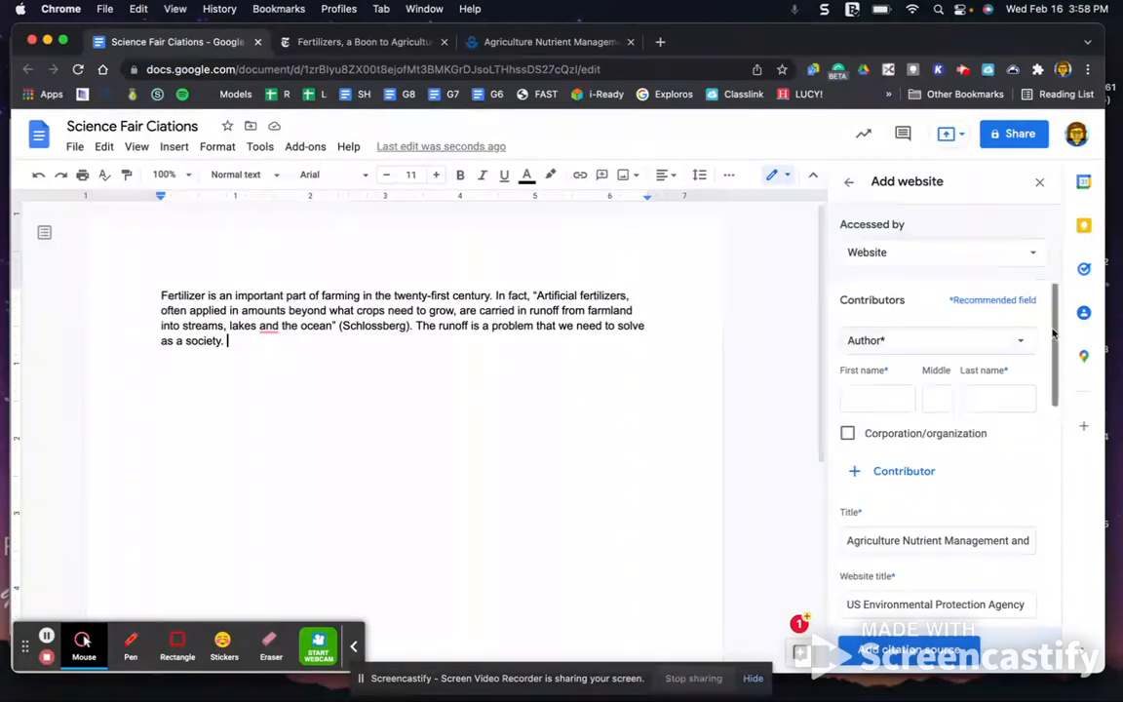
pyautogui.click(847, 435)
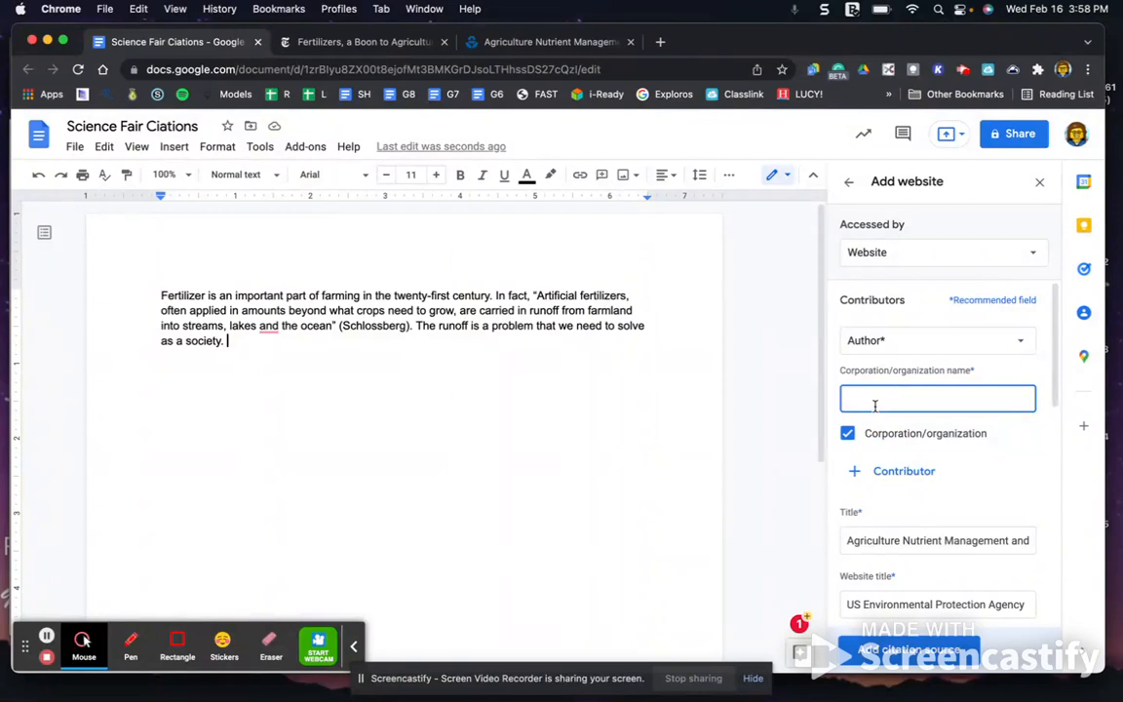
pyautogui.write('US E')
pyautogui.write('nviro')
pyautogui.write('nmental Protectino')
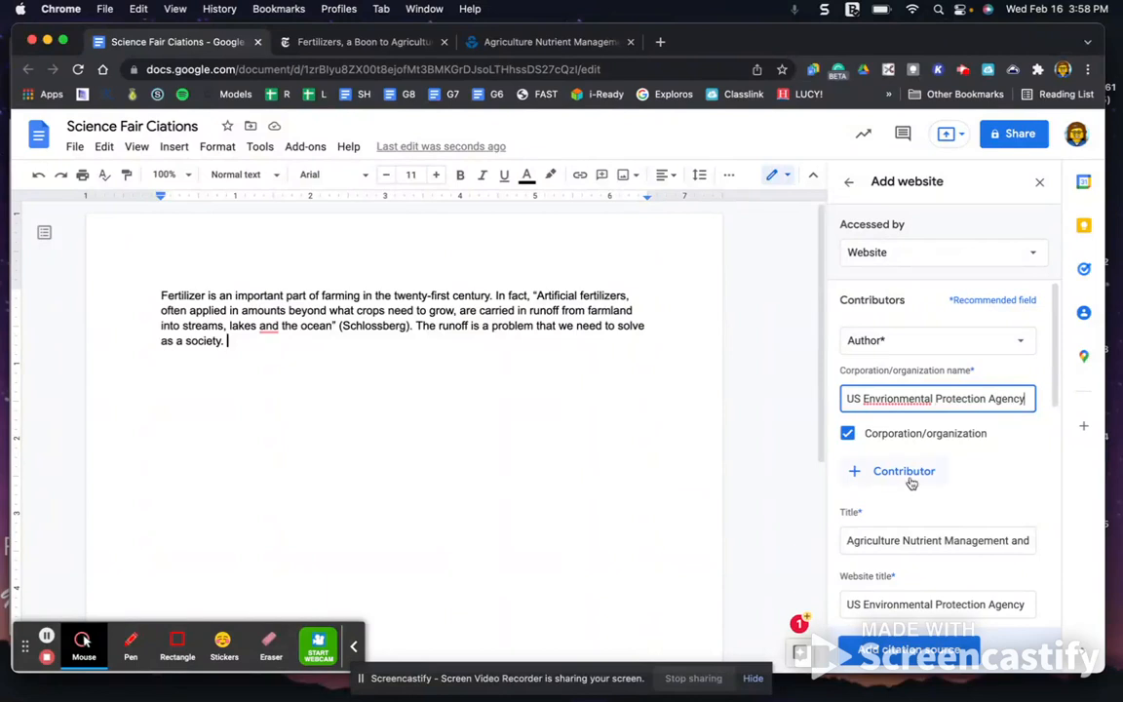
pyautogui.rightClick(881, 403)
pyautogui.click(906, 394)
# Check the footer of the EPA page for the publisher missing from the citation source.
pyautogui.scroll(-1, 1009, 449)
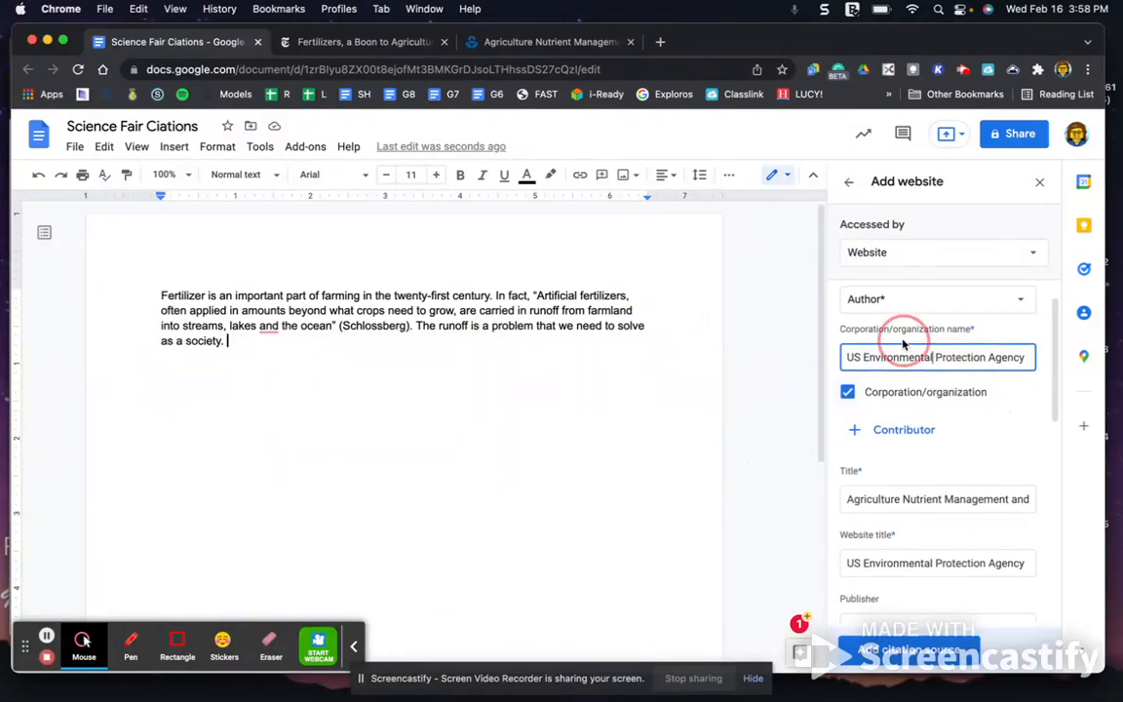
pyautogui.scroll(-4, 928, 405)
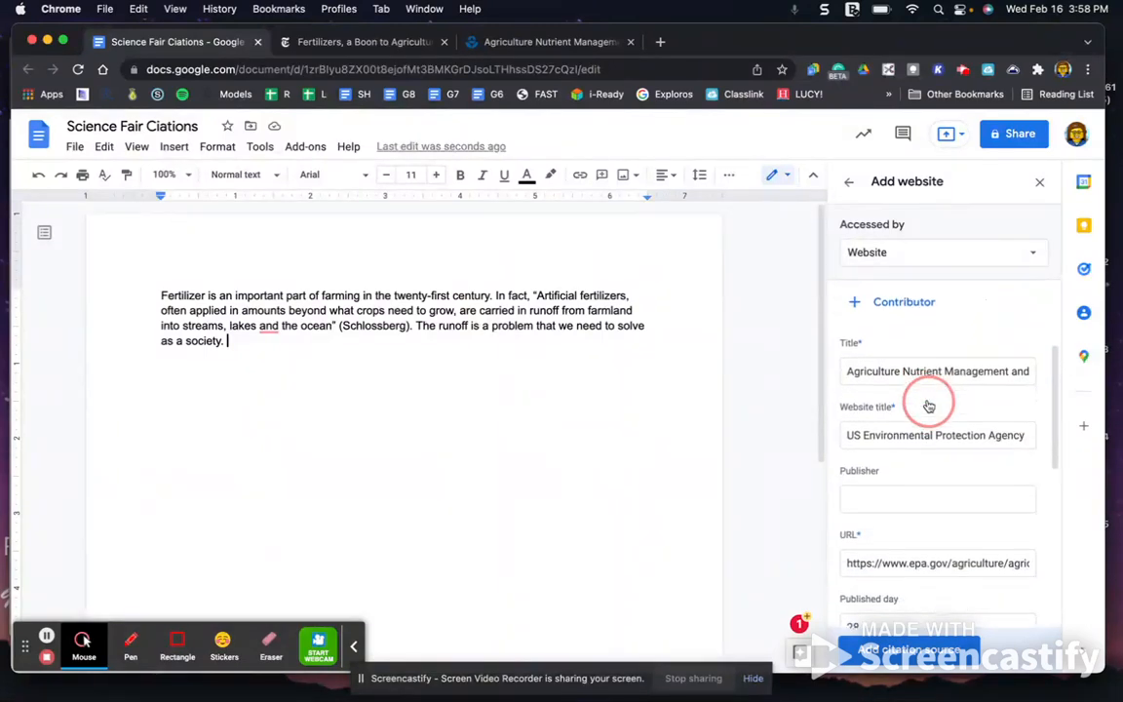
pyautogui.scroll(-1, 928, 406)
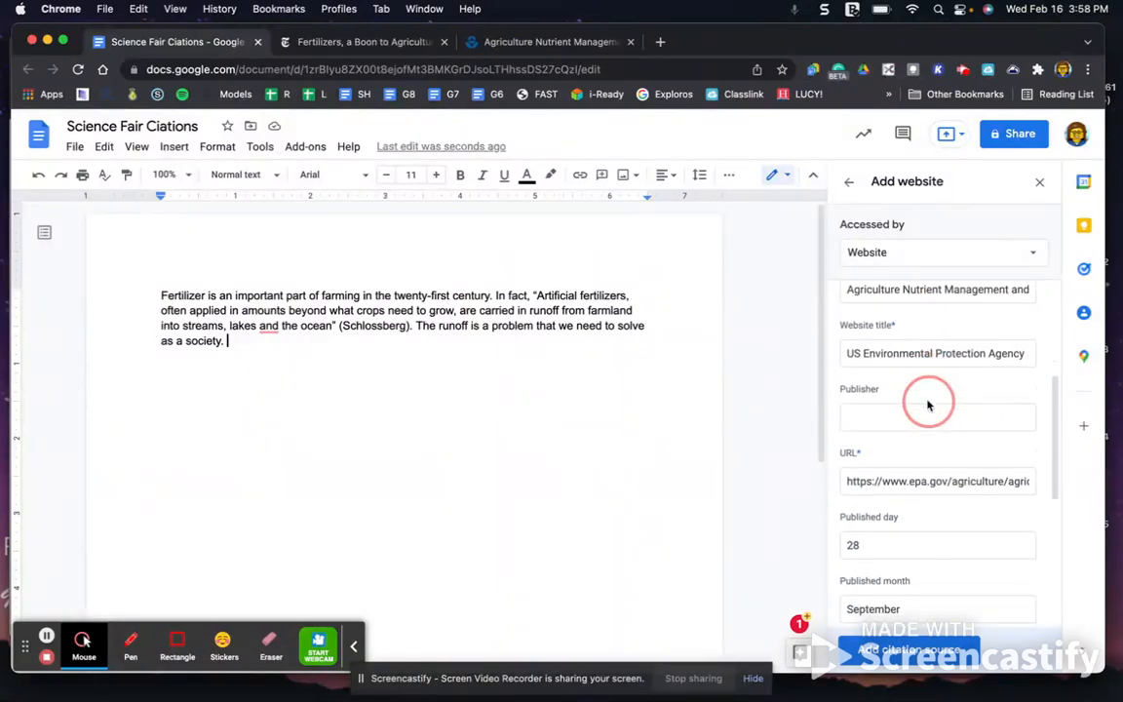
pyautogui.click(870, 420)
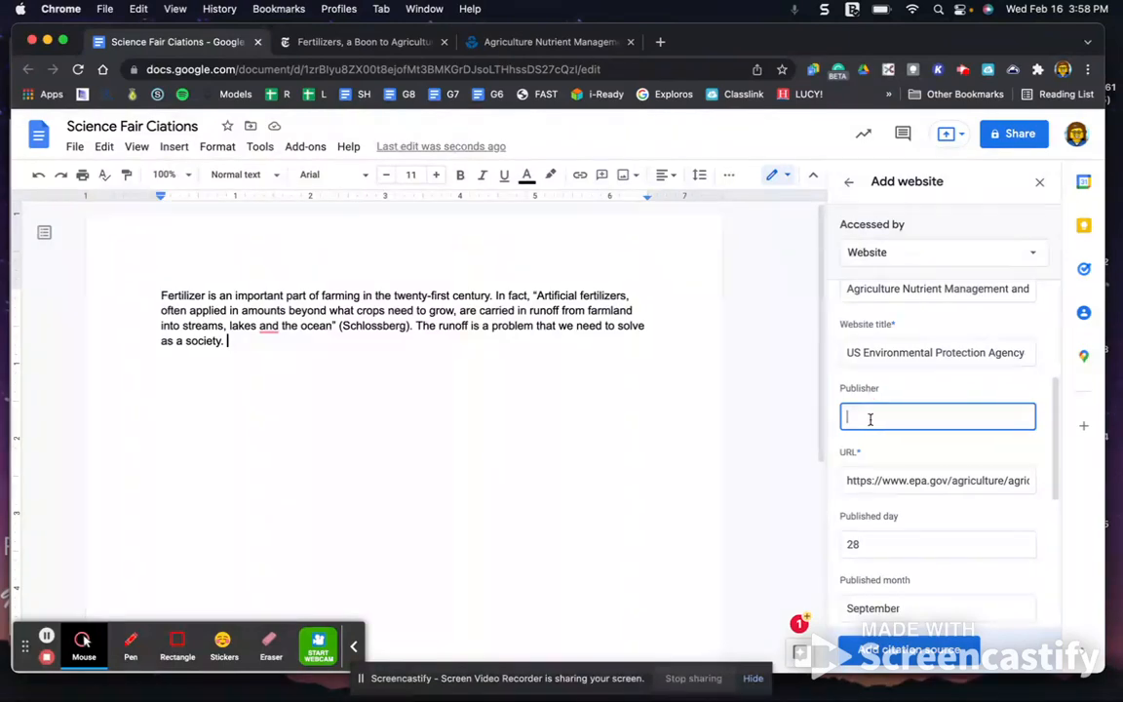
pyautogui.click(508, 47)
pyautogui.scroll(-20, 434, 469)
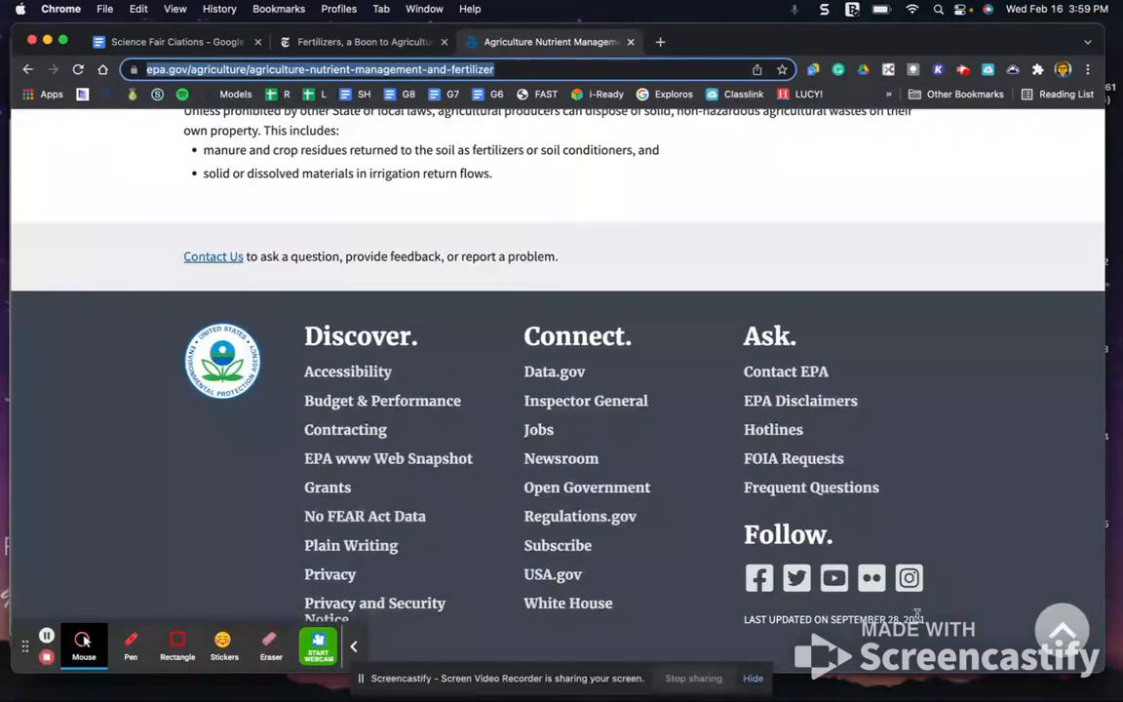
pyautogui.scroll(2, 438, 544)
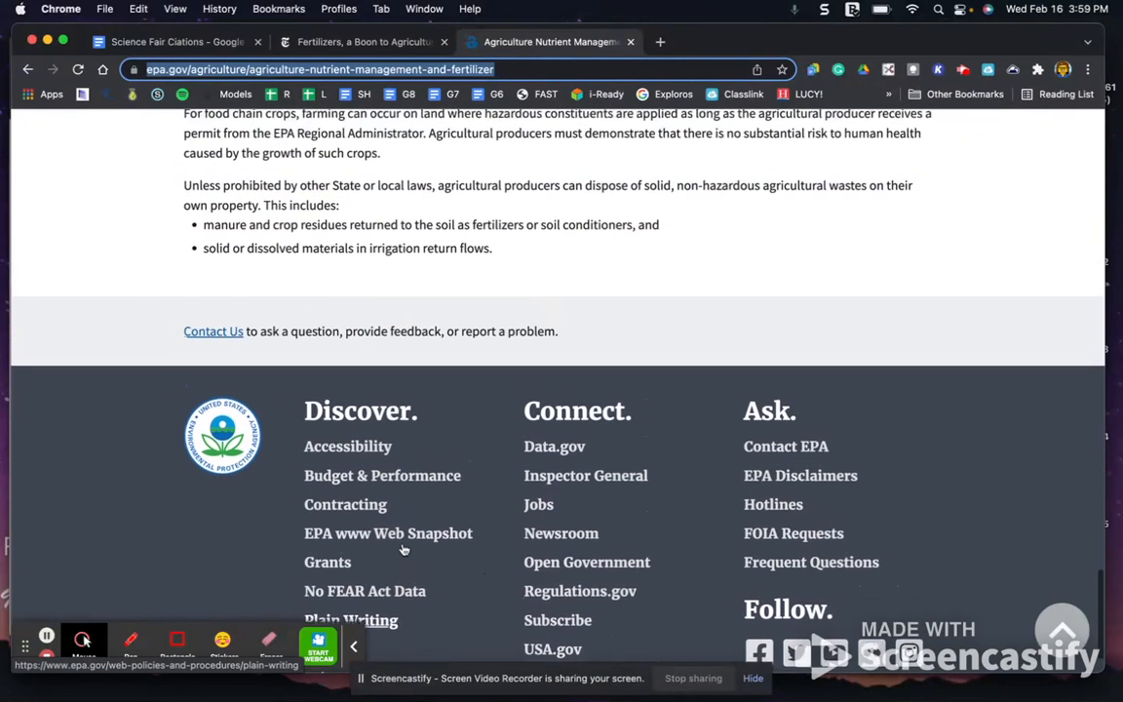
pyautogui.scroll(-2, 429, 544)
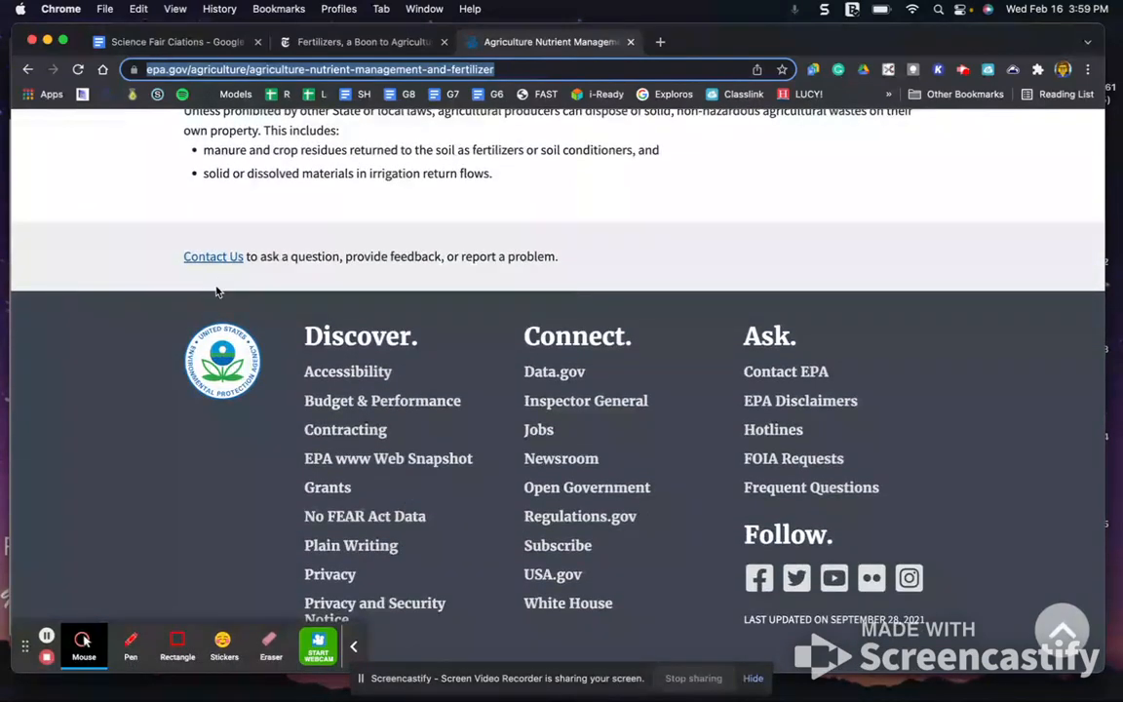
pyautogui.click(219, 362)
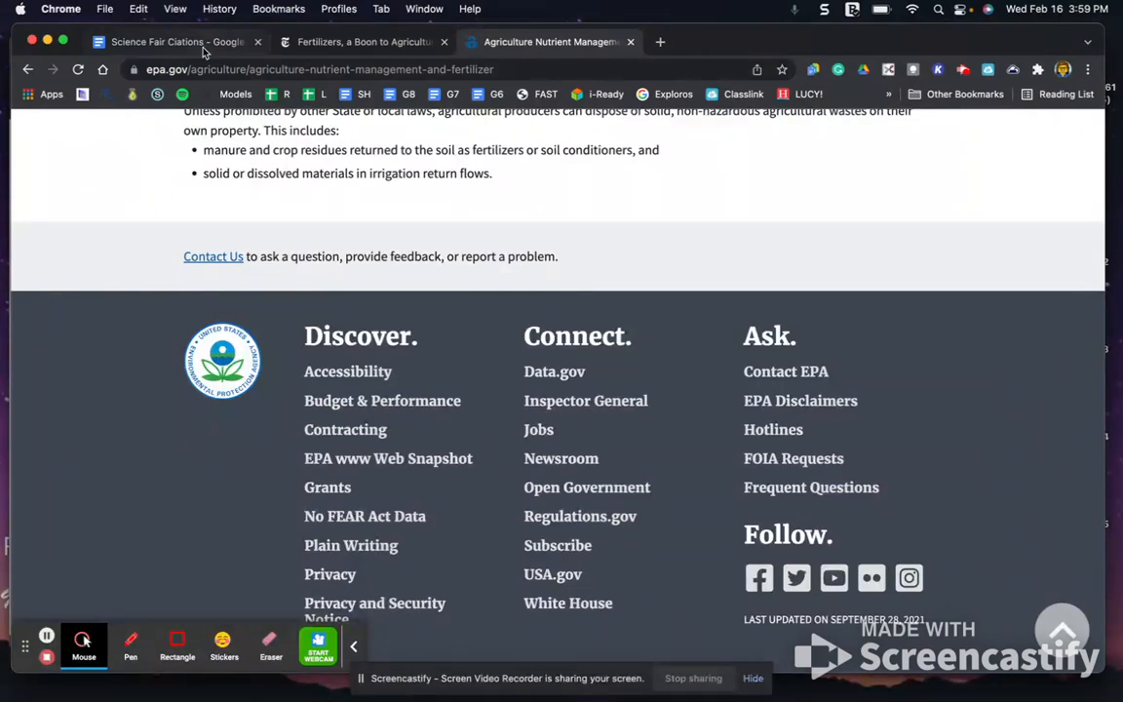
# Set the publisher to United States Environmental Protection Agency and add the EPA website as a citation source.
pyautogui.click(175, 42)
pyautogui.write('United States Envi')
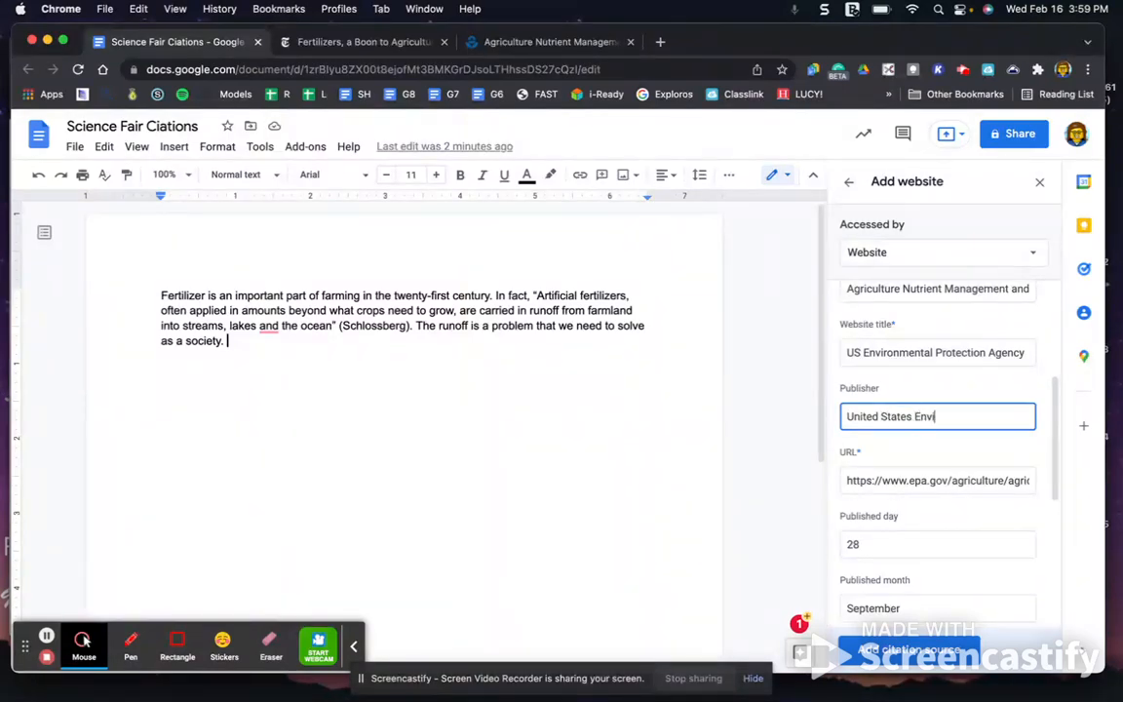
pyautogui.write('ronmental Pro')
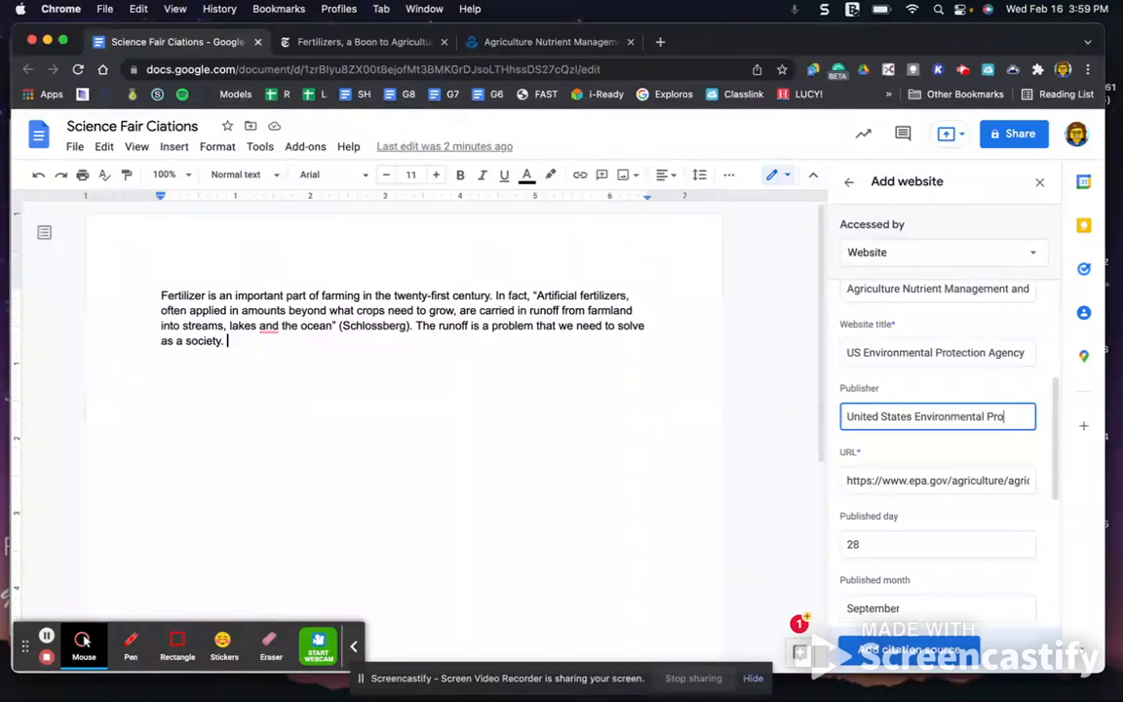
pyautogui.write('tection Agency')
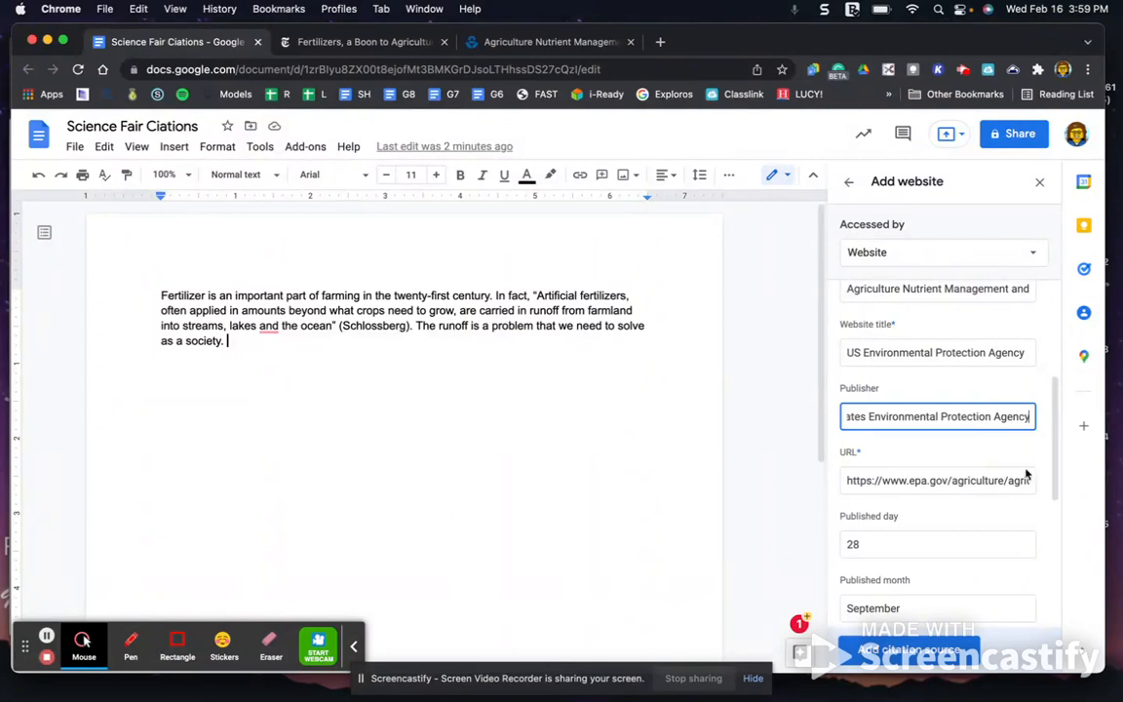
pyautogui.scroll(-5, 1022, 555)
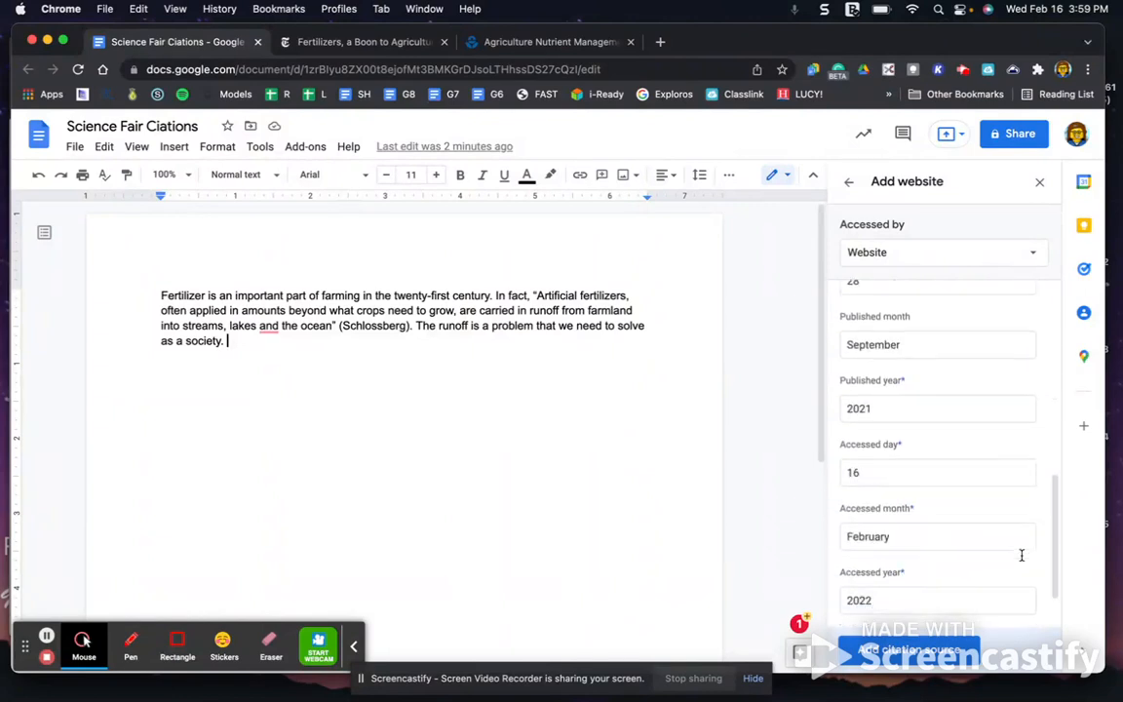
pyautogui.click(909, 650)
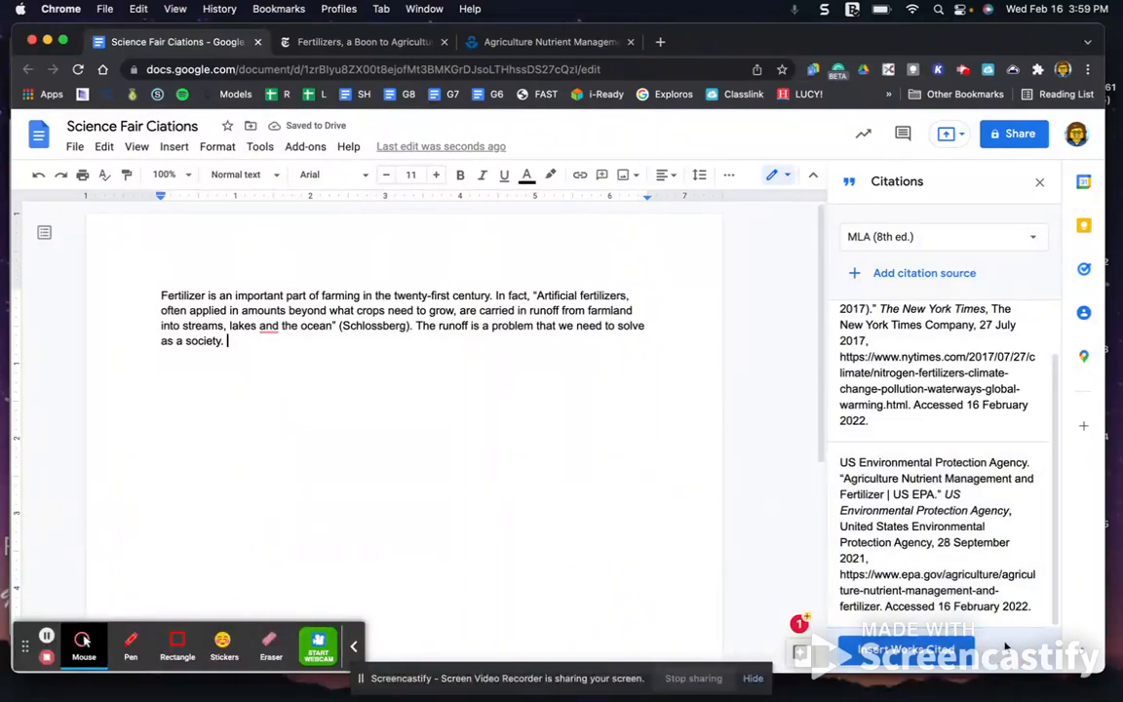
# Add blank lines below the fertilizer paragraph.
pyautogui.click(234, 343)
pyautogui.press('Return')
pyautogui.press('Return')
pyautogui.scroll(-2, 257, 340)
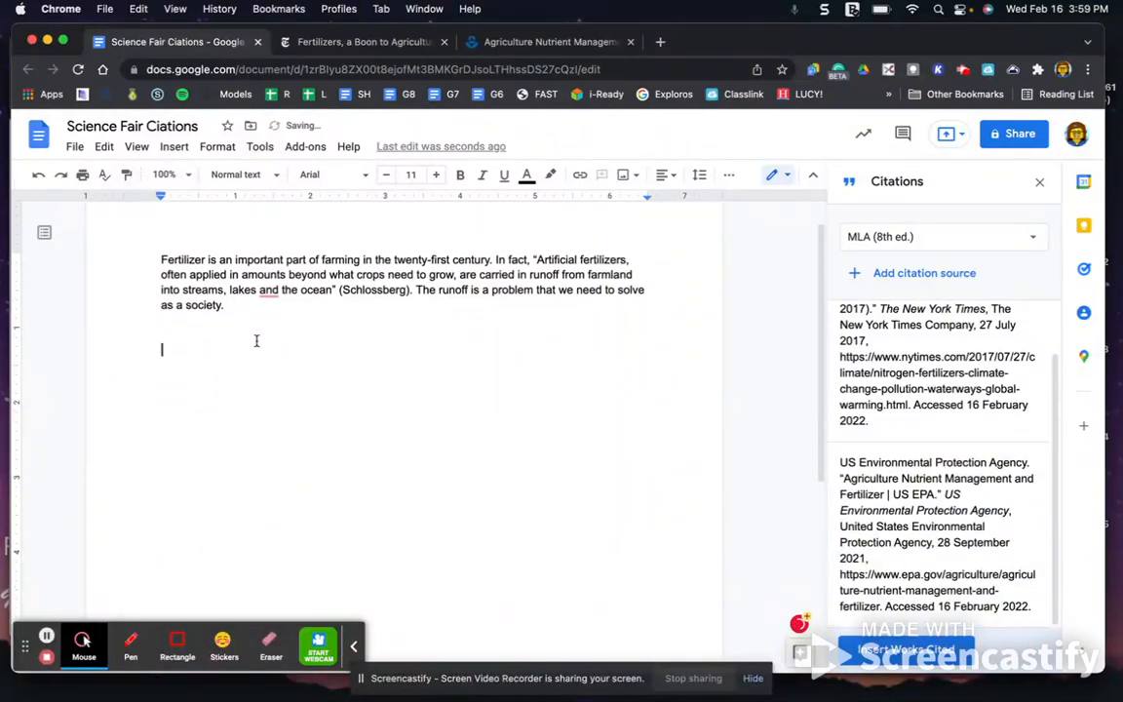
pyautogui.press('Return')
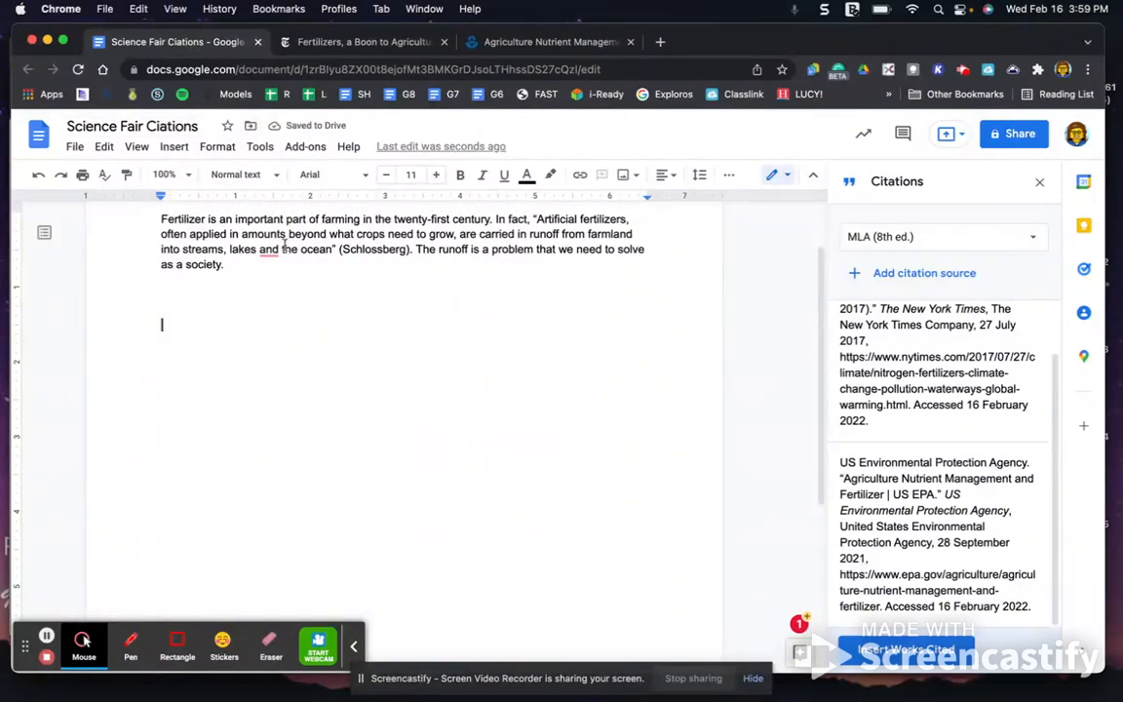
pyautogui.click(165, 291)
pyautogui.click(160, 279)
pyautogui.press('Return')
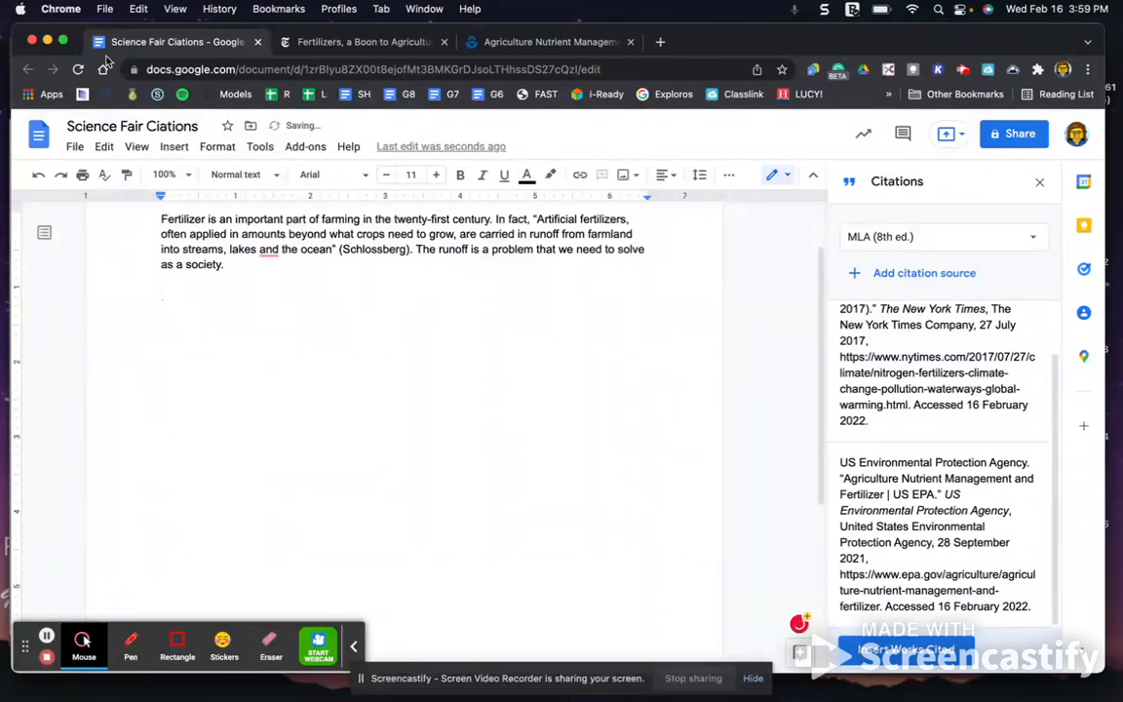
pyautogui.click(174, 147)
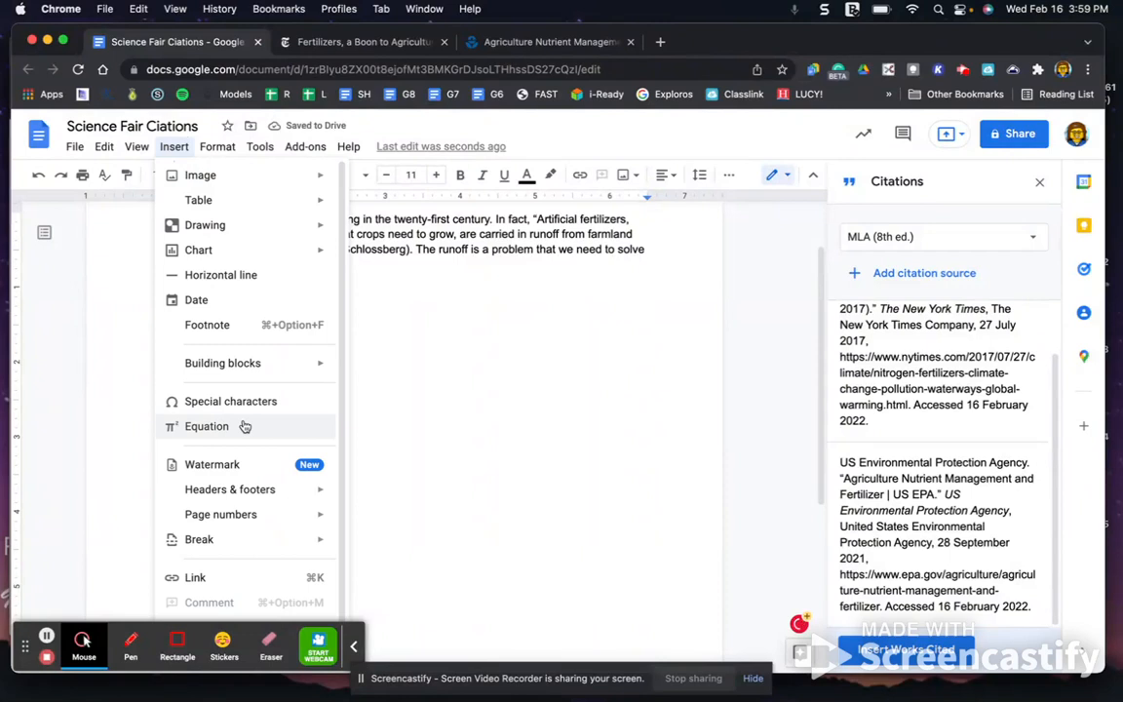
pyautogui.scroll(-1, 245, 426)
pyautogui.moveTo(356, 645); pyautogui.dragTo(385, 645)
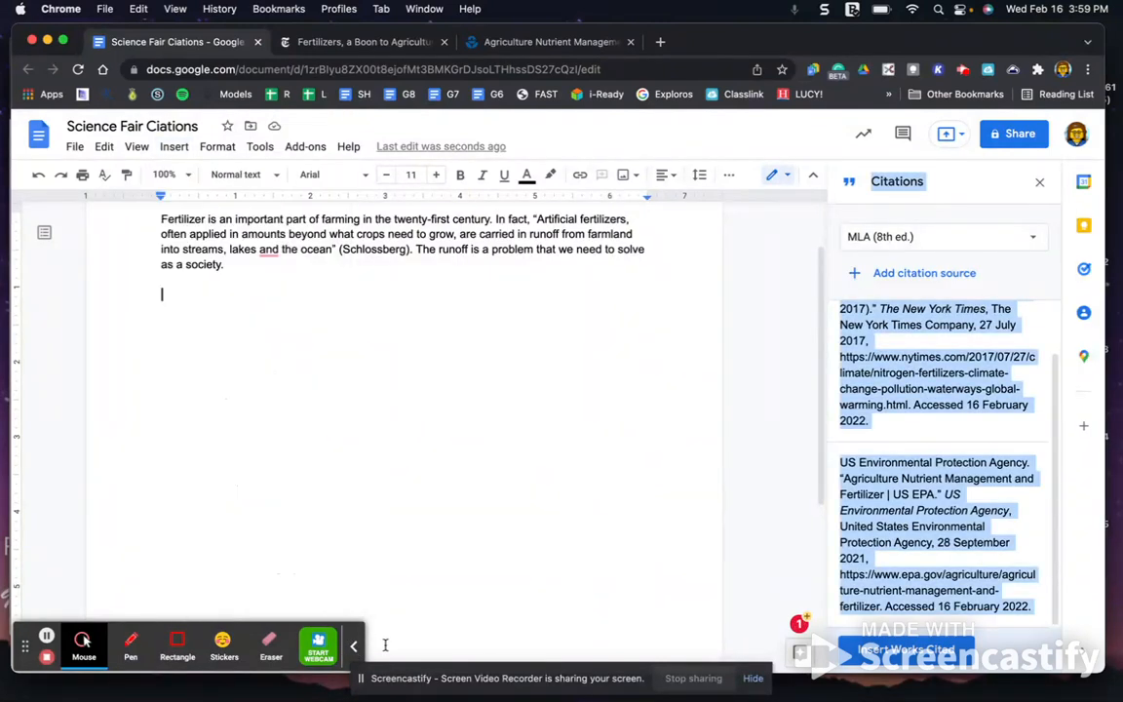
pyautogui.click(107, 469)
pyautogui.moveTo(25, 647); pyautogui.dragTo(21, 264)
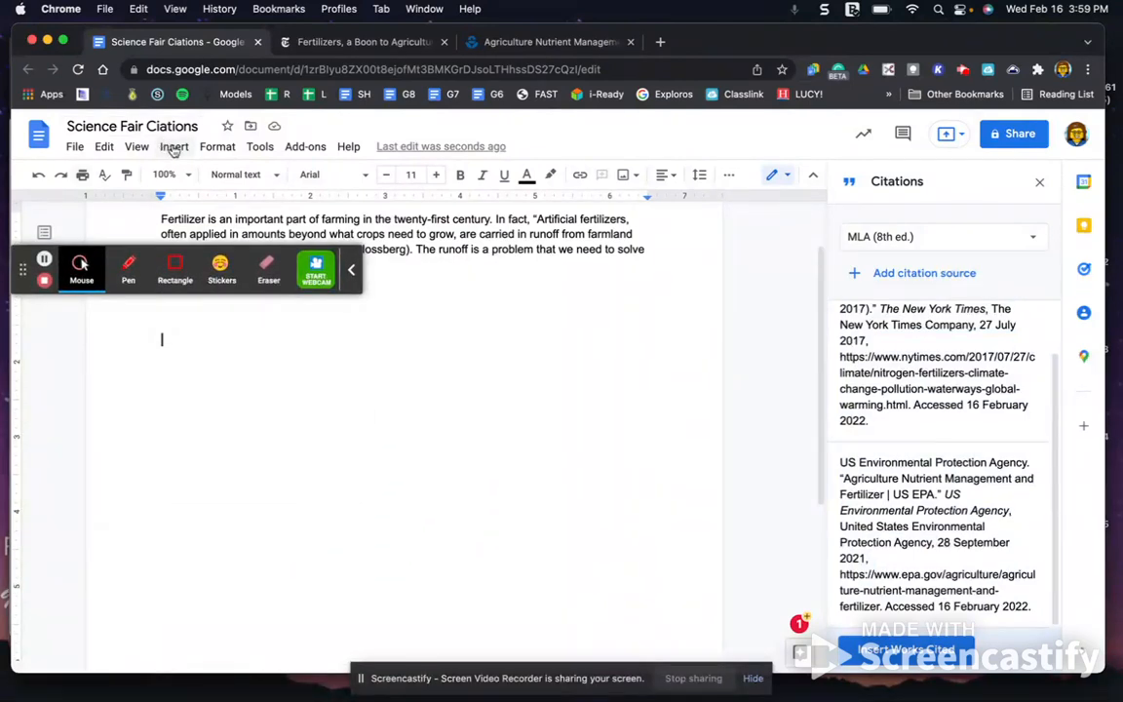
# Insert a page break below the fertilizer paragraph.
pyautogui.click(173, 147)
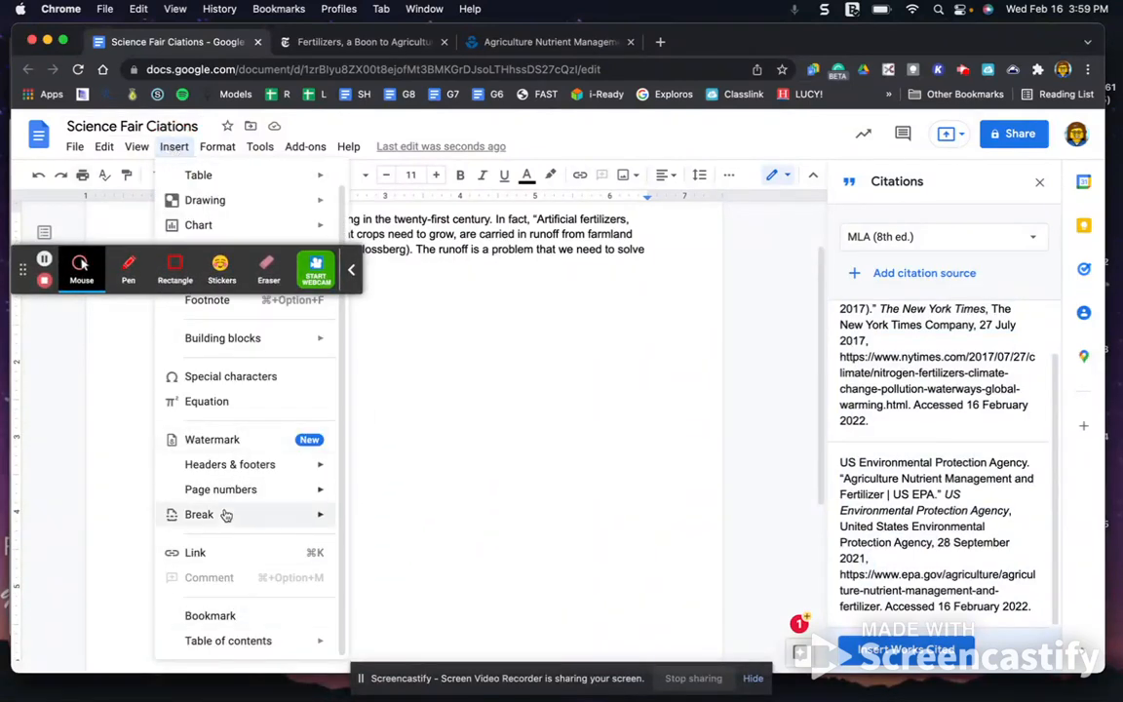
pyautogui.moveTo(223, 522)
pyautogui.click(406, 525)
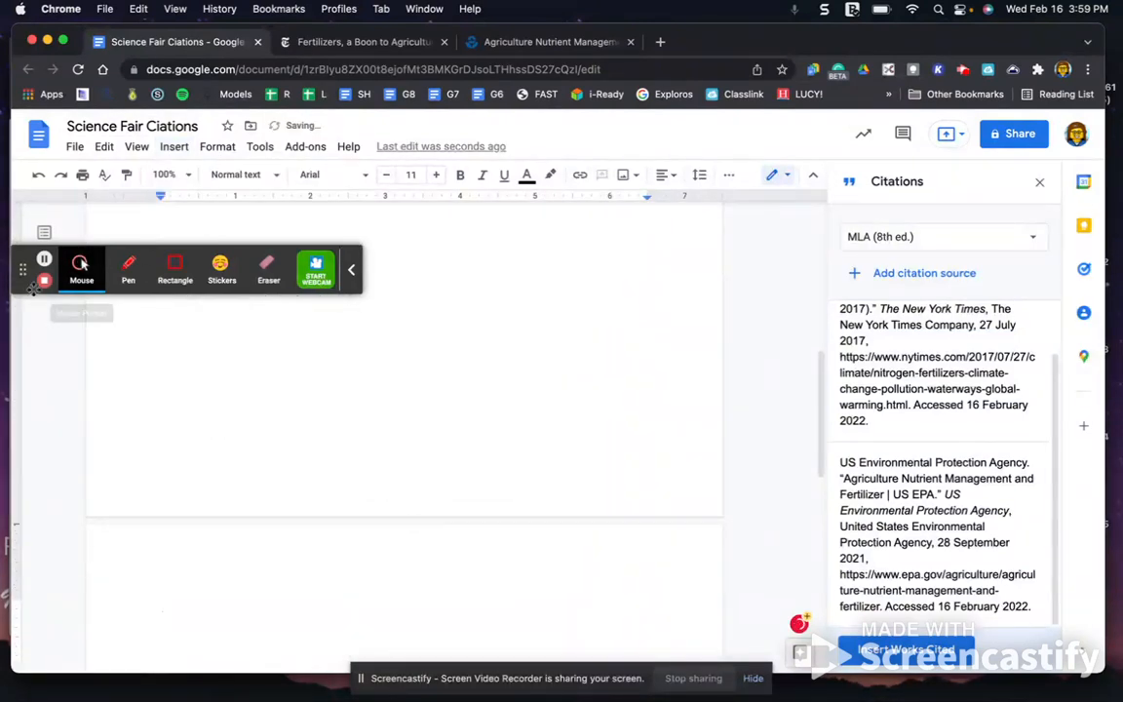
pyautogui.moveTo(25, 269); pyautogui.dragTo(22, 648)
pyautogui.press('F4')
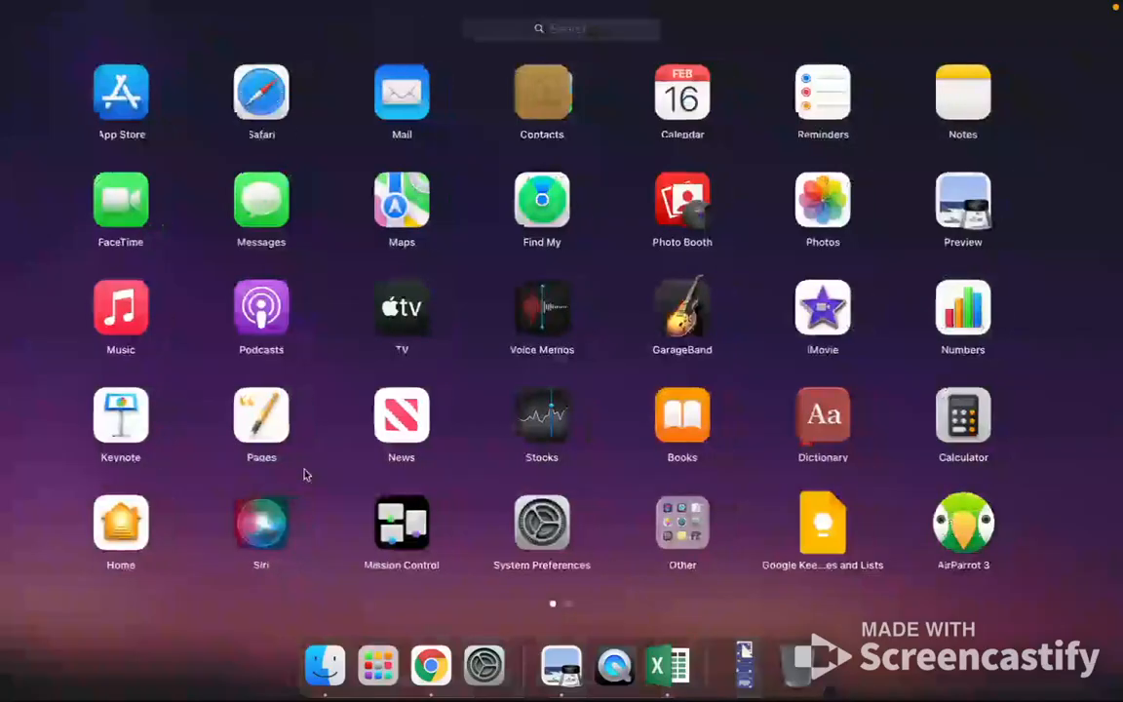
pyautogui.click(307, 474)
pyautogui.scroll(-3, 239, 430)
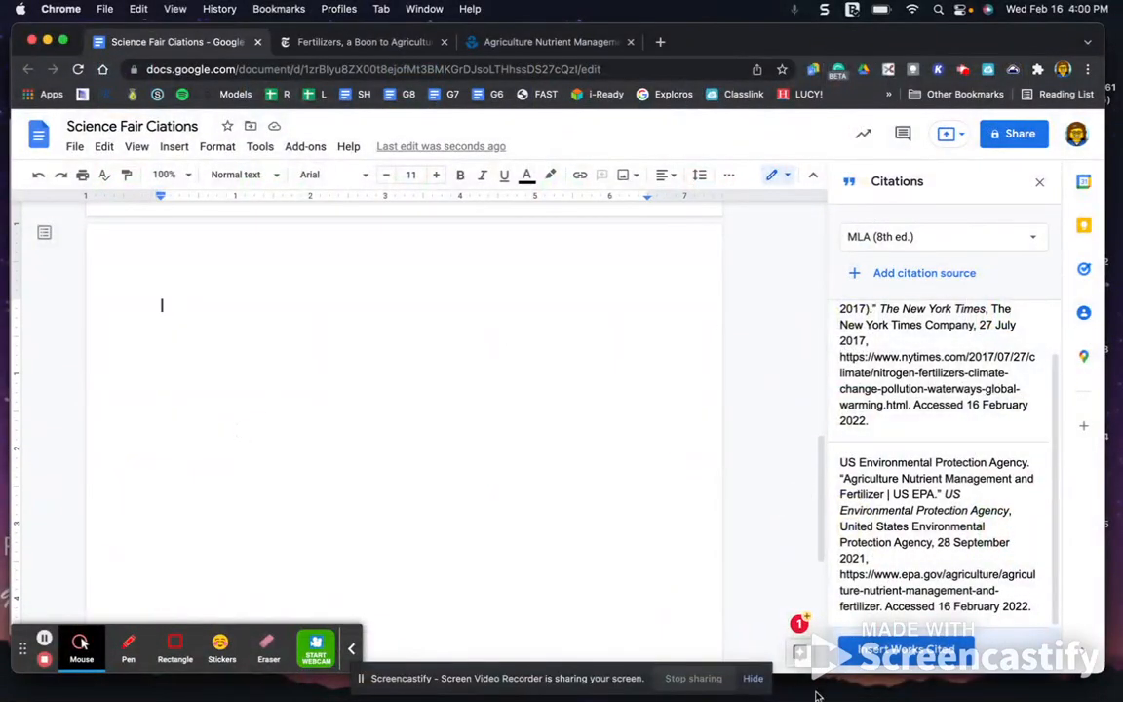
# Insert the Works Cited list on the new page and look over its entries.
pyautogui.click(905, 650)
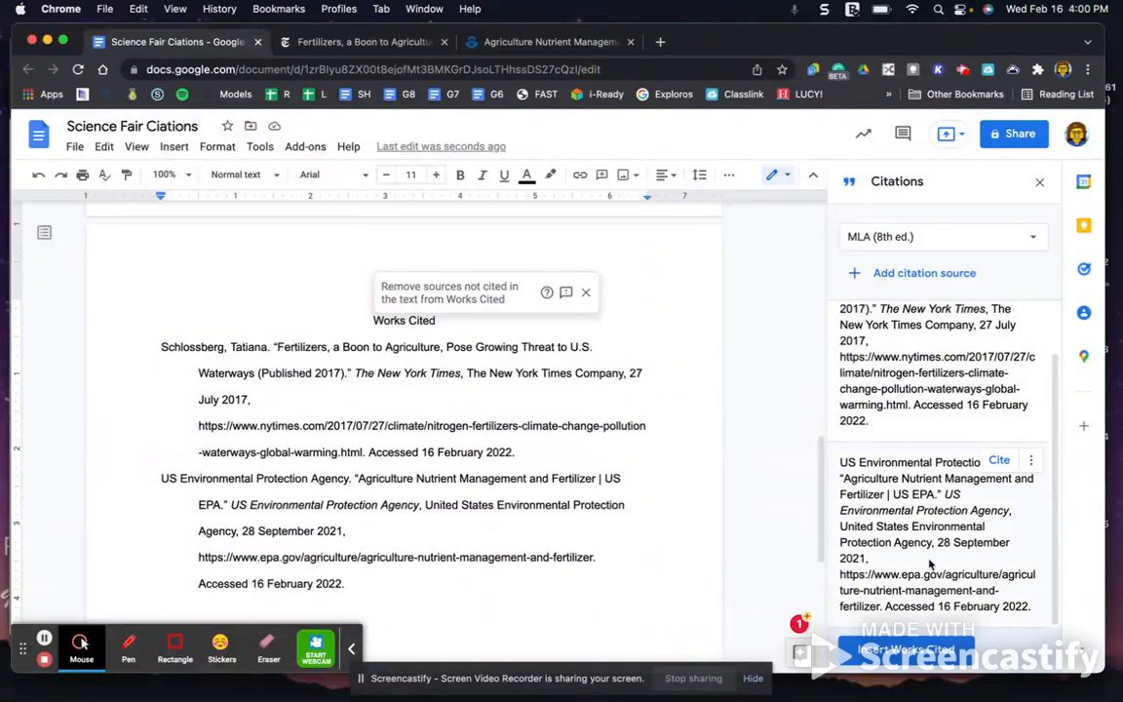
pyautogui.click(445, 295)
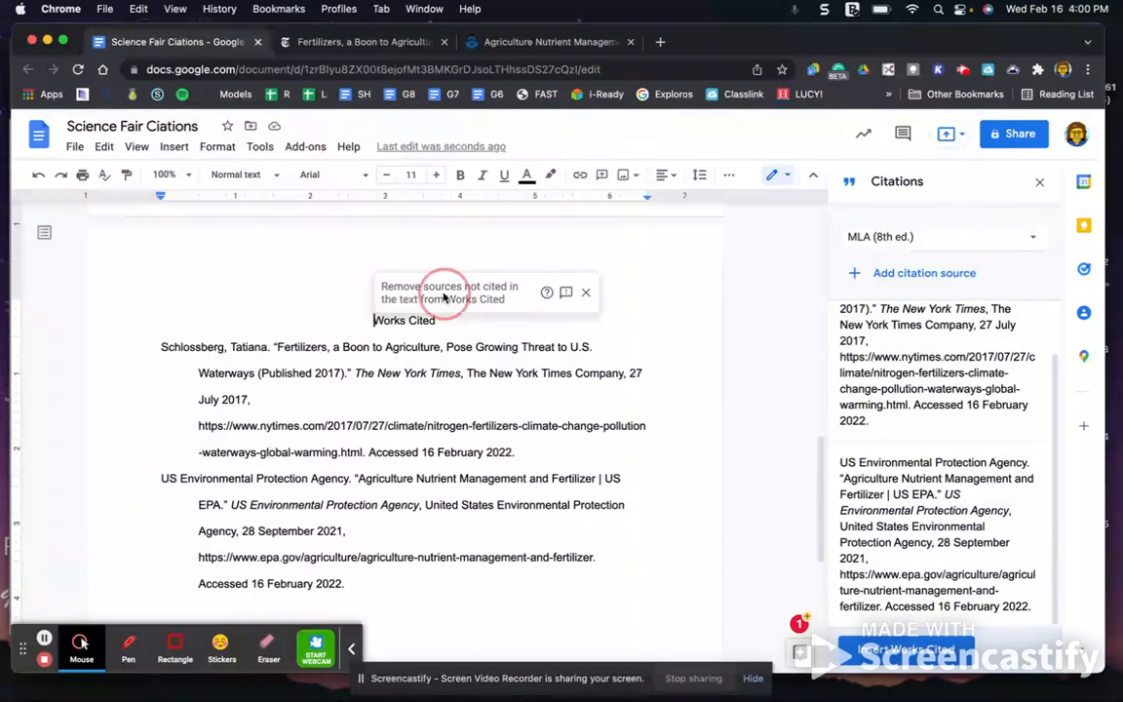
pyautogui.click(546, 294)
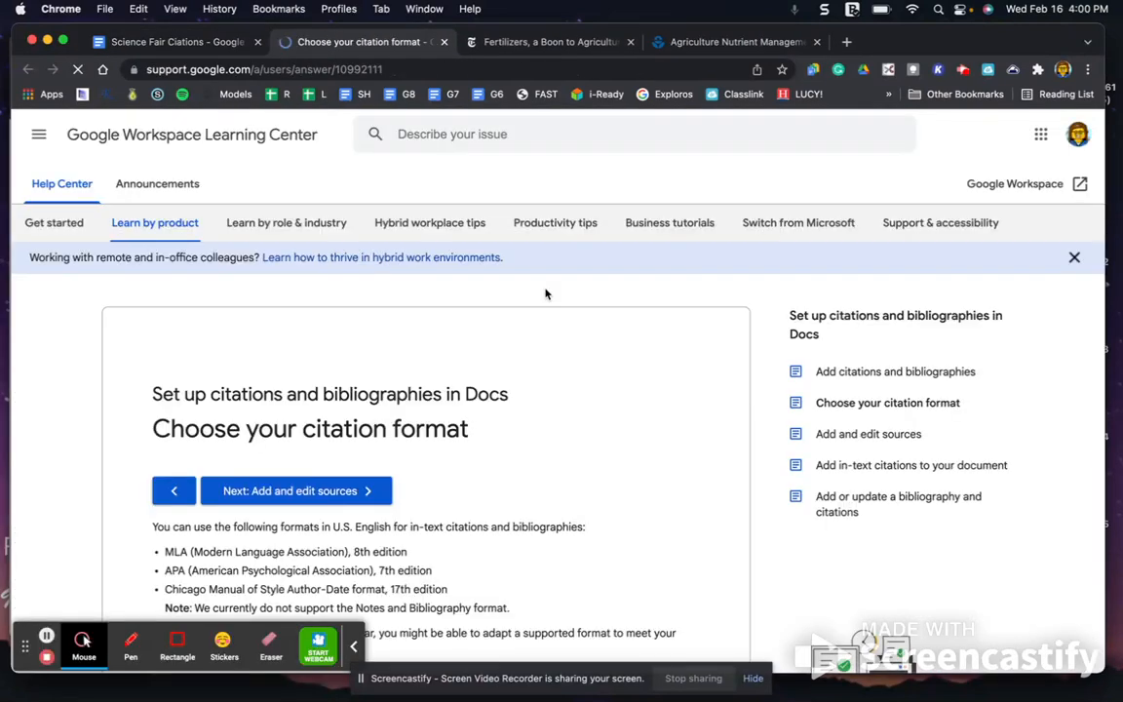
pyautogui.click(443, 42)
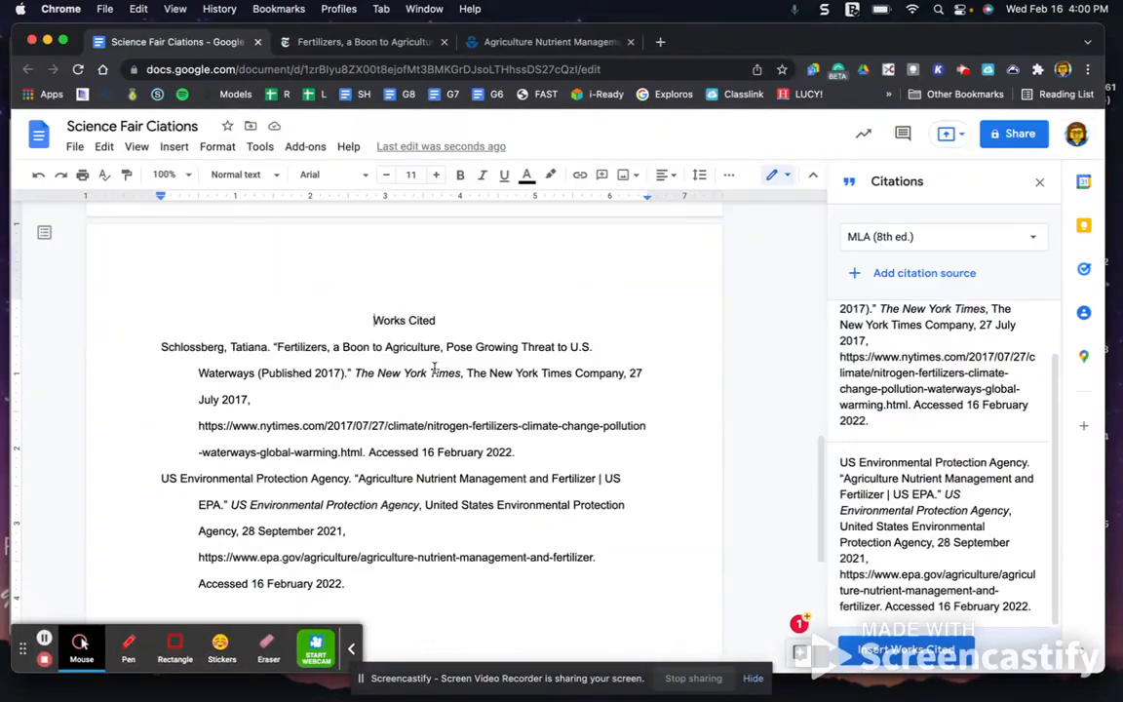
pyautogui.scroll(-1, 394, 358)
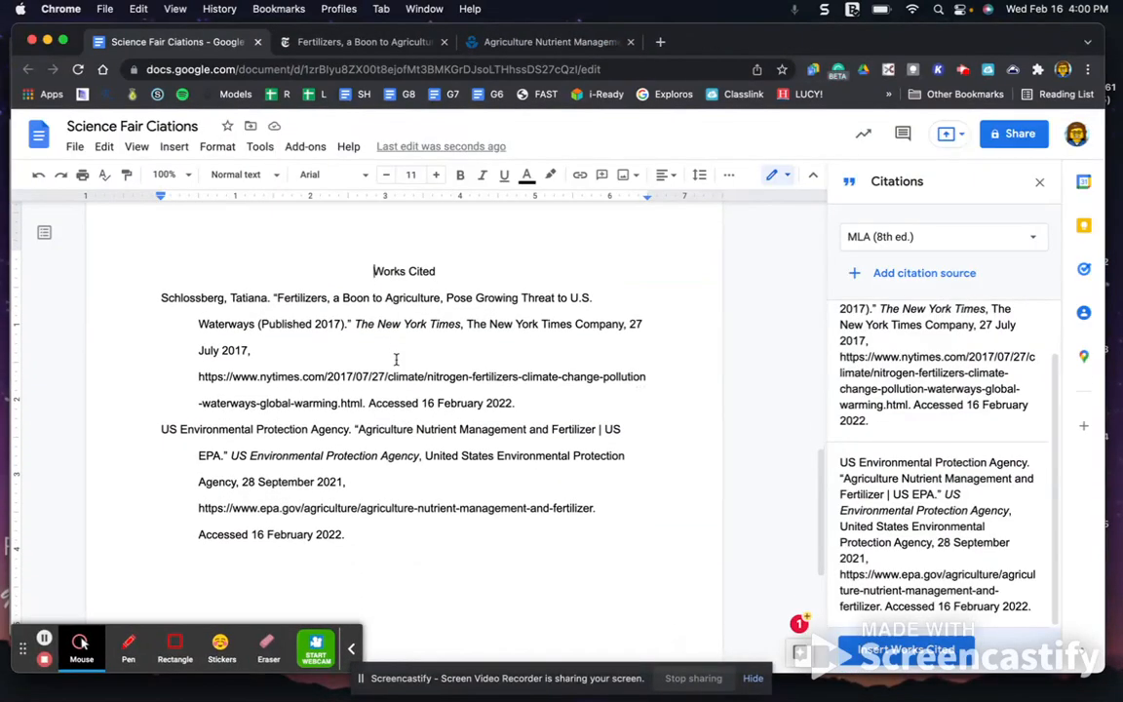
pyautogui.click(406, 278)
pyautogui.click(346, 455)
pyautogui.scroll(-1, 350, 444)
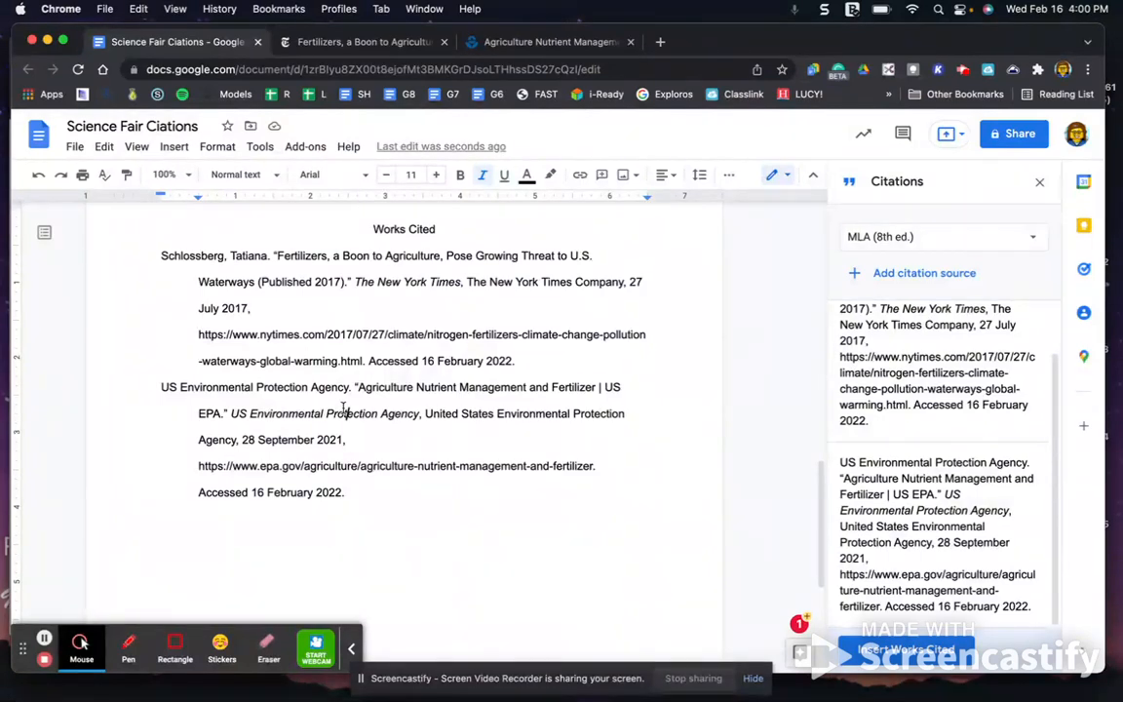
pyautogui.scroll(1, 342, 407)
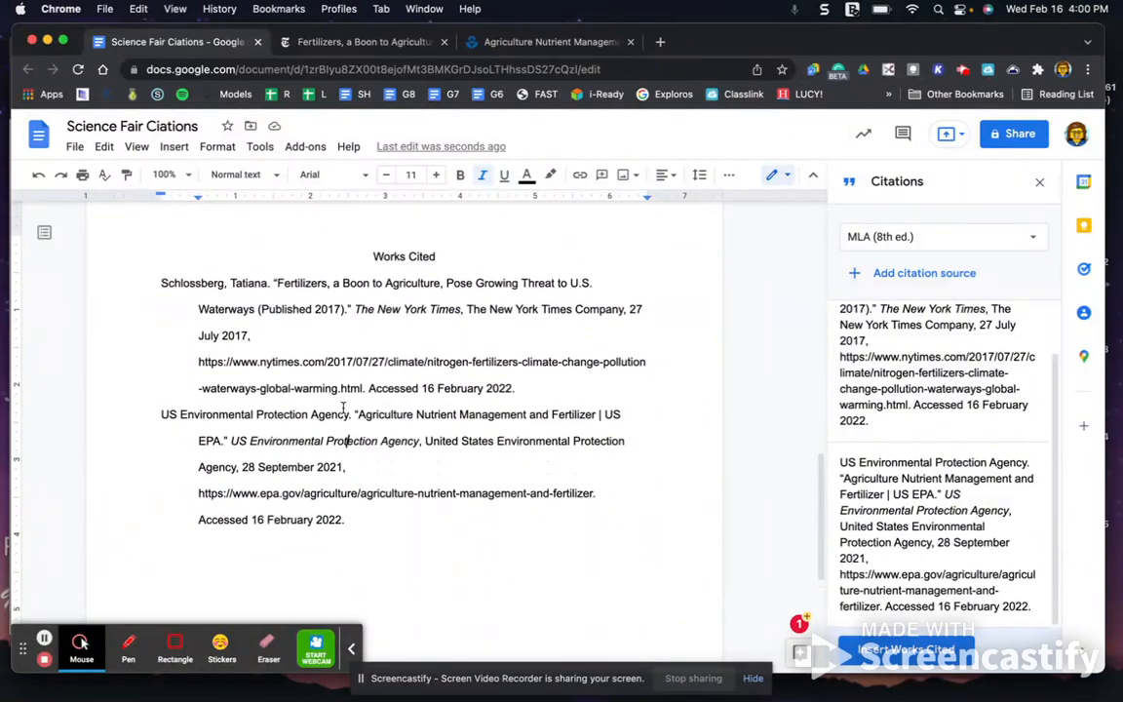
# Copy "the regulations on hazardous waste use in fertilizers may be more stringent than the Federal standards" from the EPA page.
pyautogui.click(519, 39)
pyautogui.scroll(20, 419, 288)
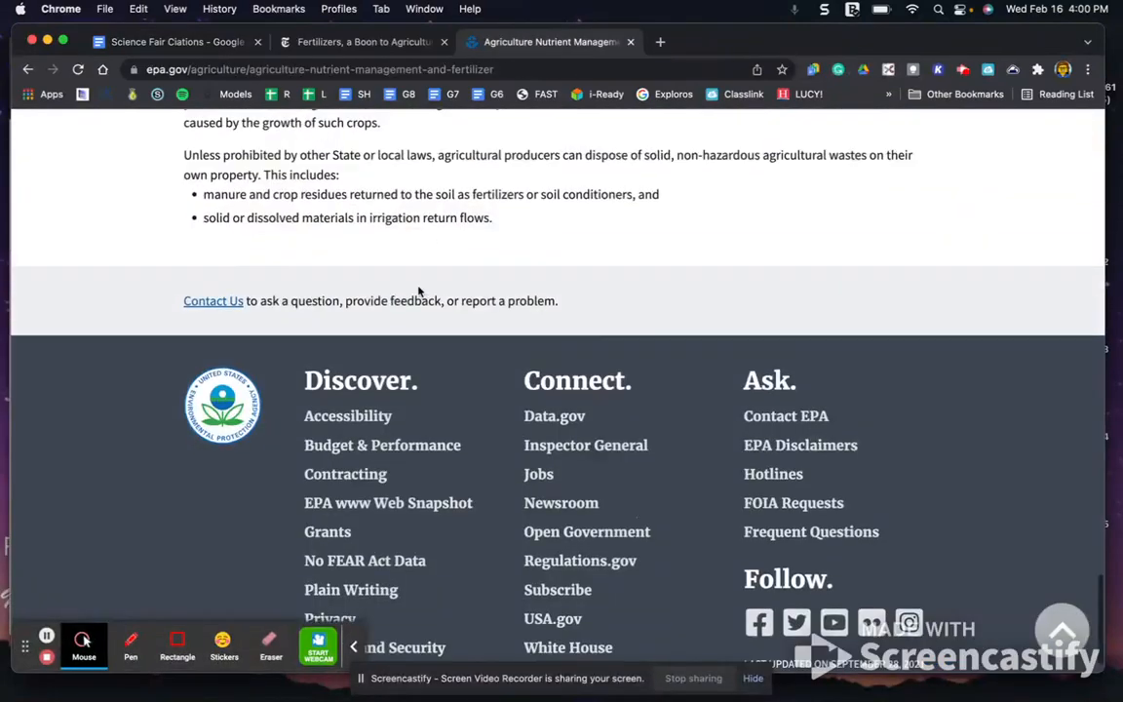
pyautogui.scroll(-20, 418, 288)
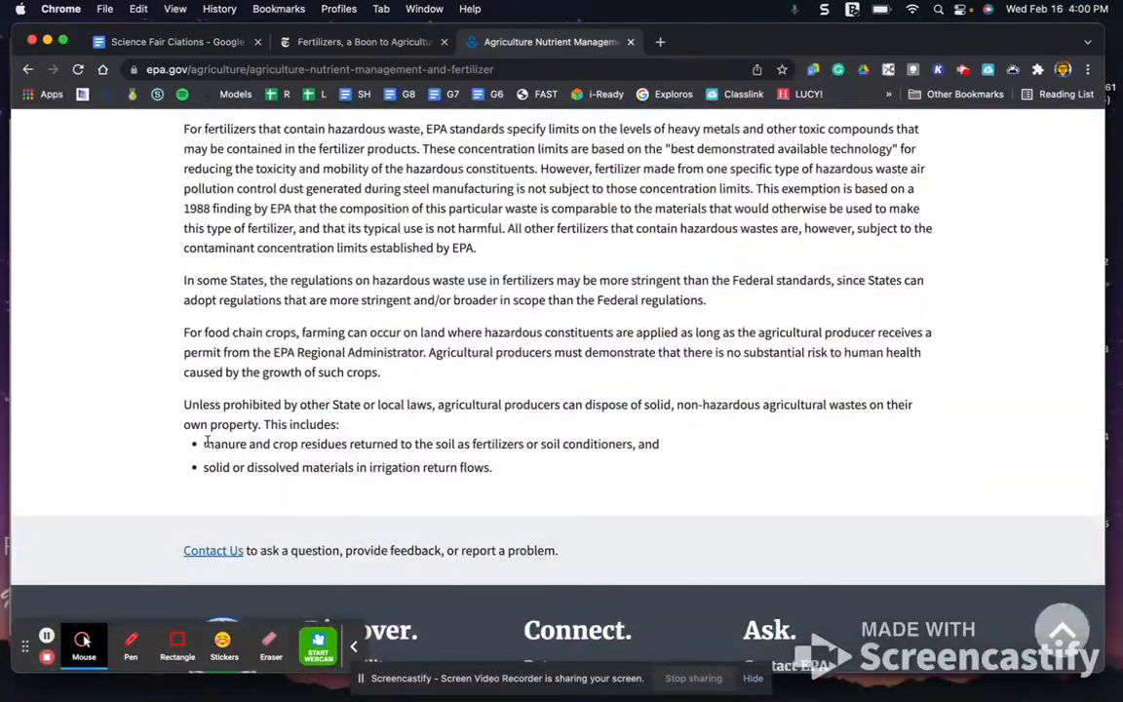
pyautogui.moveTo(205, 444); pyautogui.dragTo(424, 502)
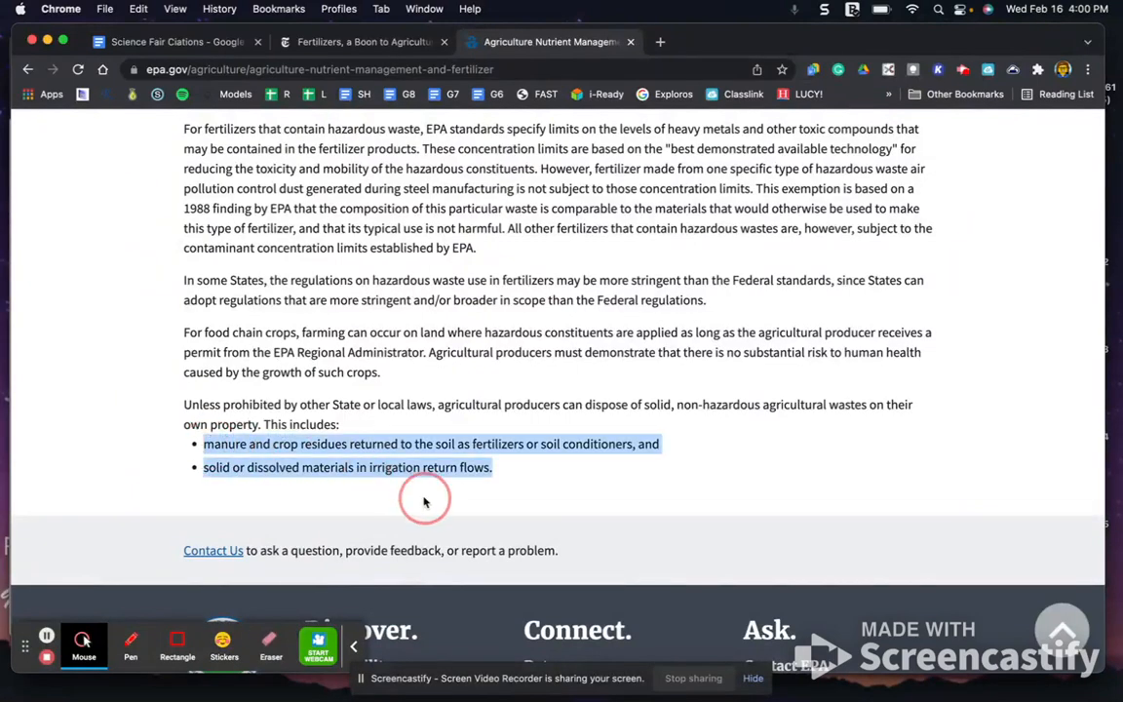
pyautogui.click(424, 502)
pyautogui.scroll(2, 403, 348)
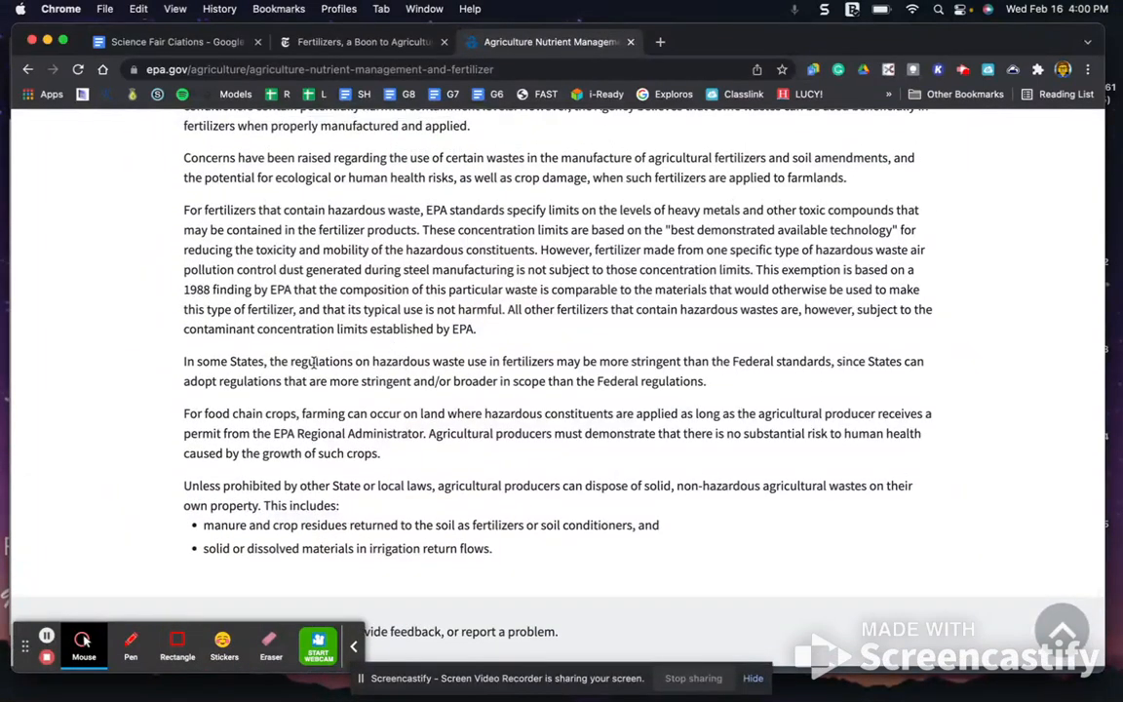
pyautogui.moveTo(269, 360); pyautogui.dragTo(183, 362)
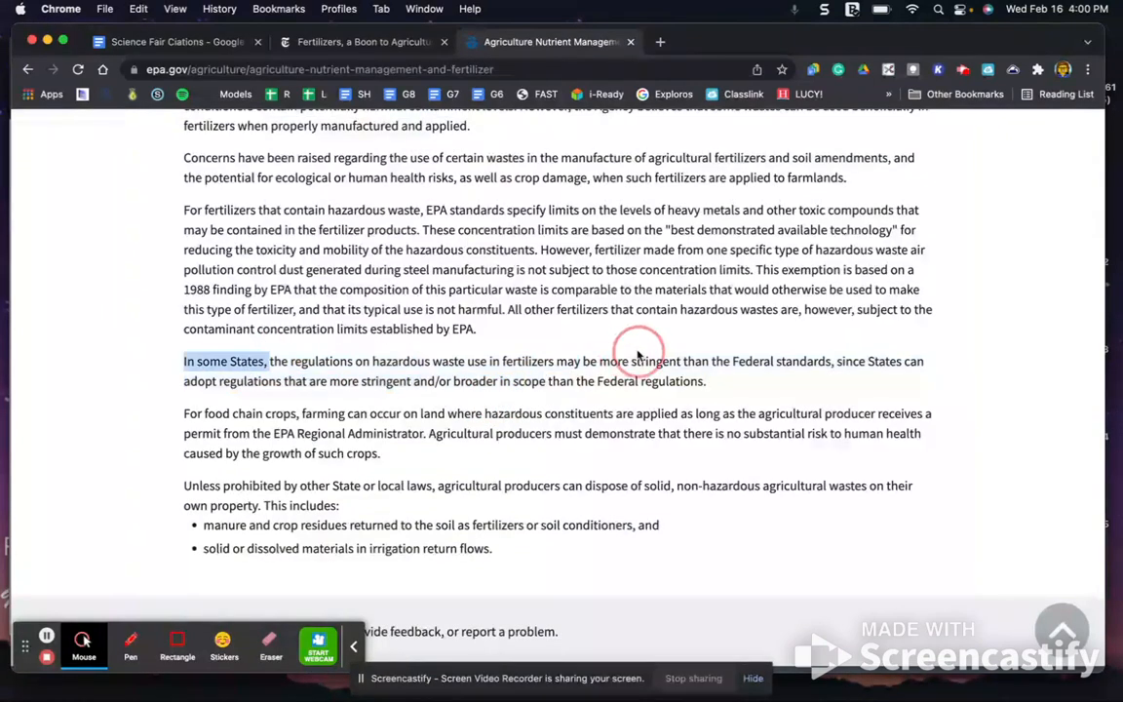
pyautogui.moveTo(666, 352); pyautogui.dragTo(834, 362)
pyautogui.press('super+c')
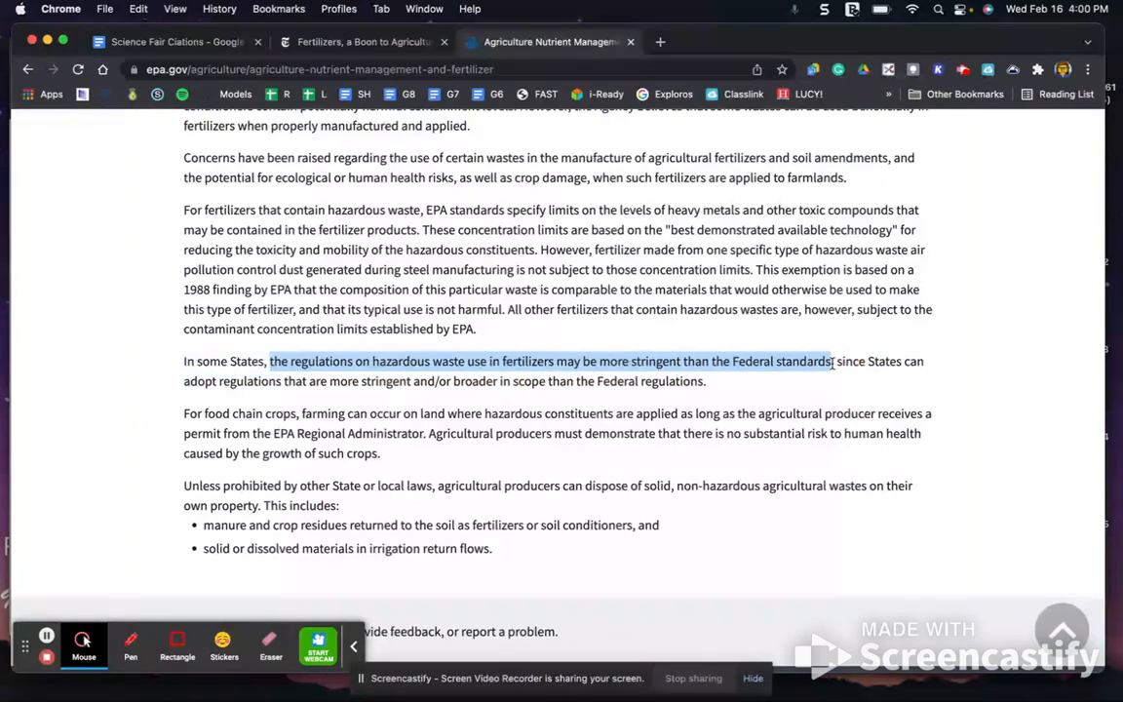
# Continue the paragraph with "The Environmental Protection Agency (EPA) provides Federal guidelines for fertilizer use, but" and paste the copied phrase unformatted after an opening quotation mark.
pyautogui.click(185, 45)
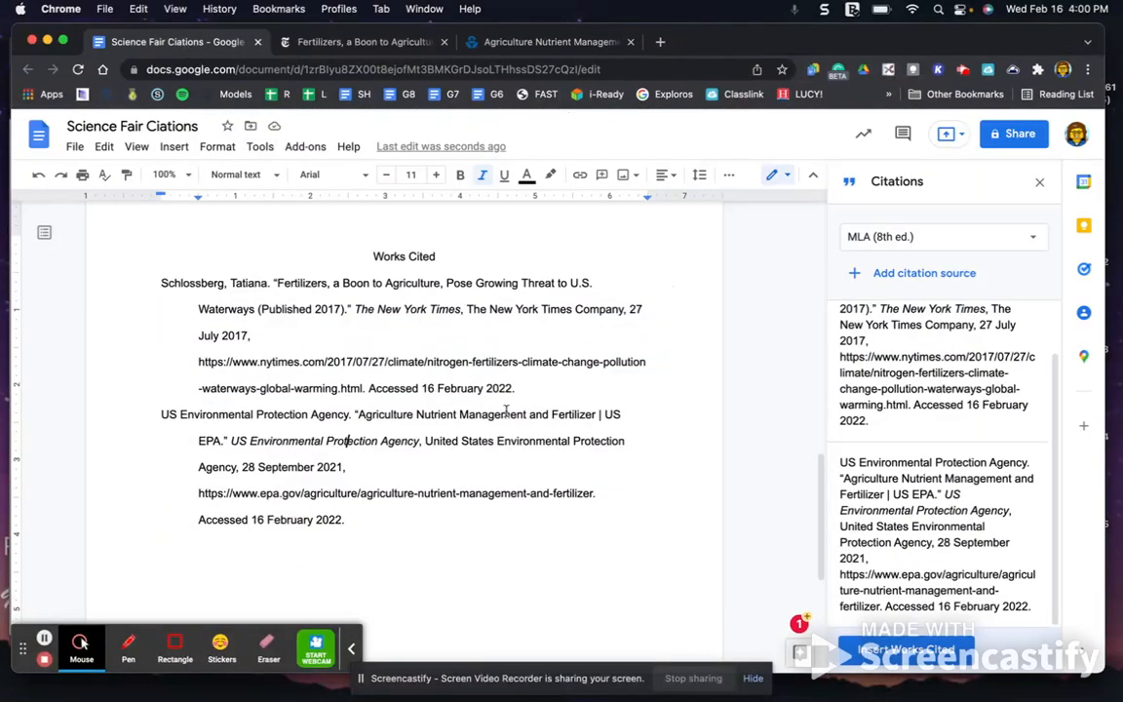
pyautogui.scroll(10, 506, 410)
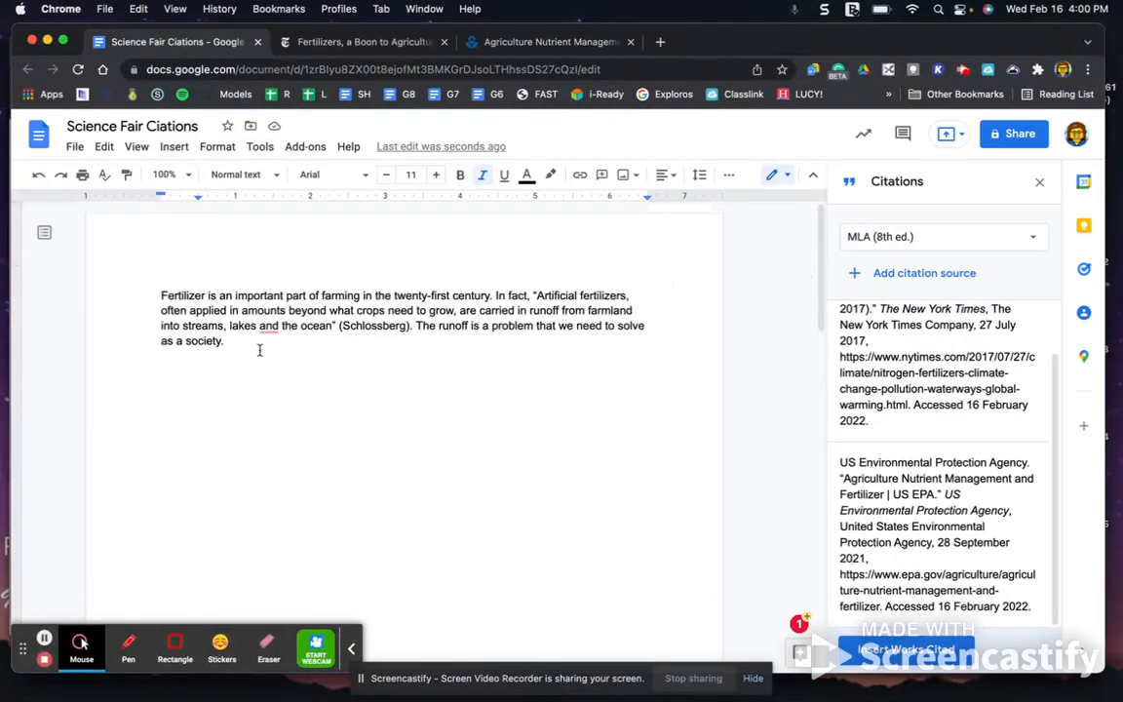
pyautogui.click(222, 341)
pyautogui.write('The ')
pyautogui.write('EPA ')
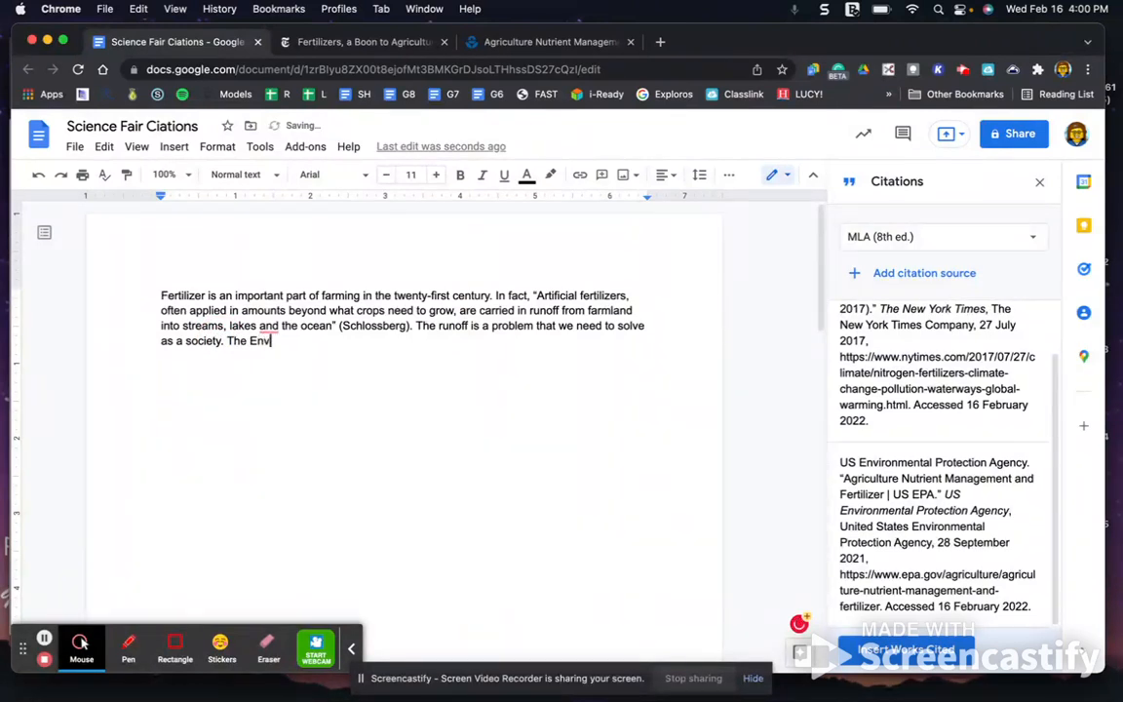
pyautogui.write('ental Protection Agenc')
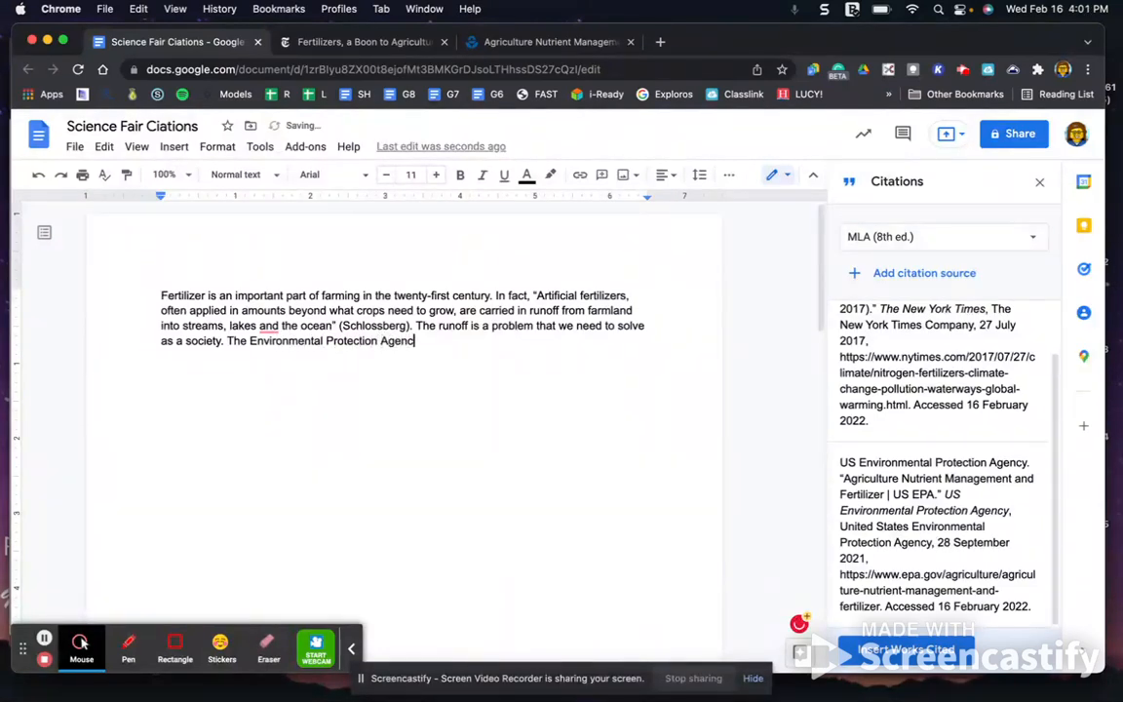
pyautogui.write('y (EPA) provides f')
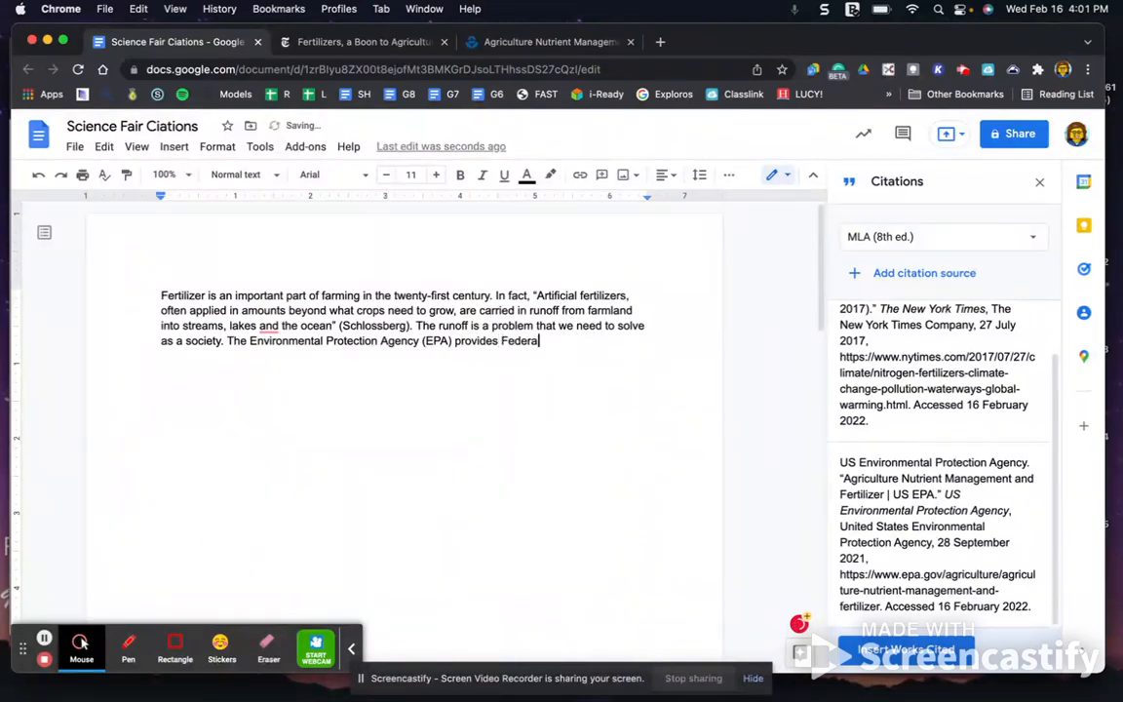
pyautogui.write('ederal guidelines f')
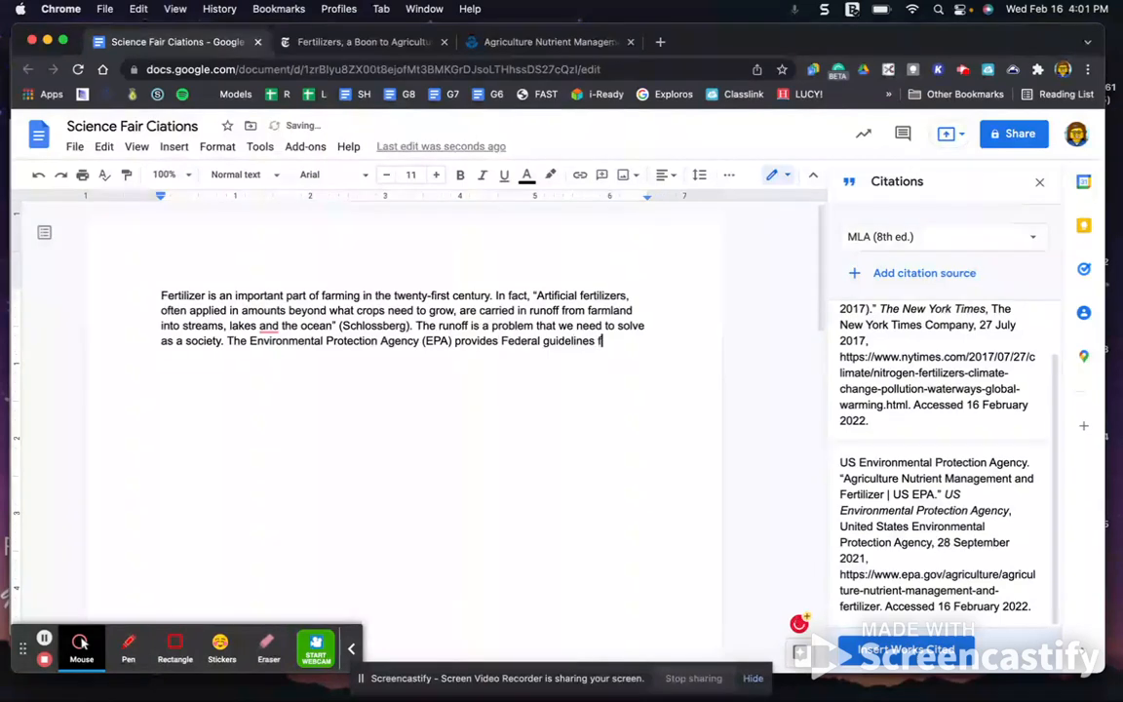
pyautogui.write('or fertiliz')
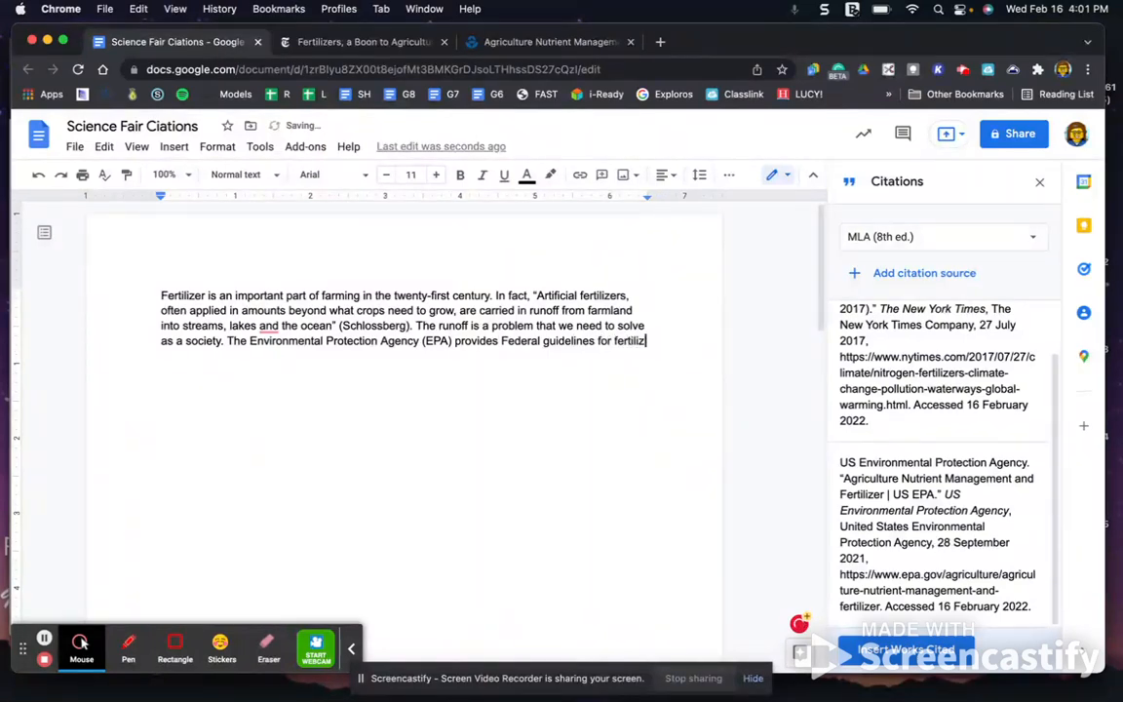
pyautogui.write('er use, but "')
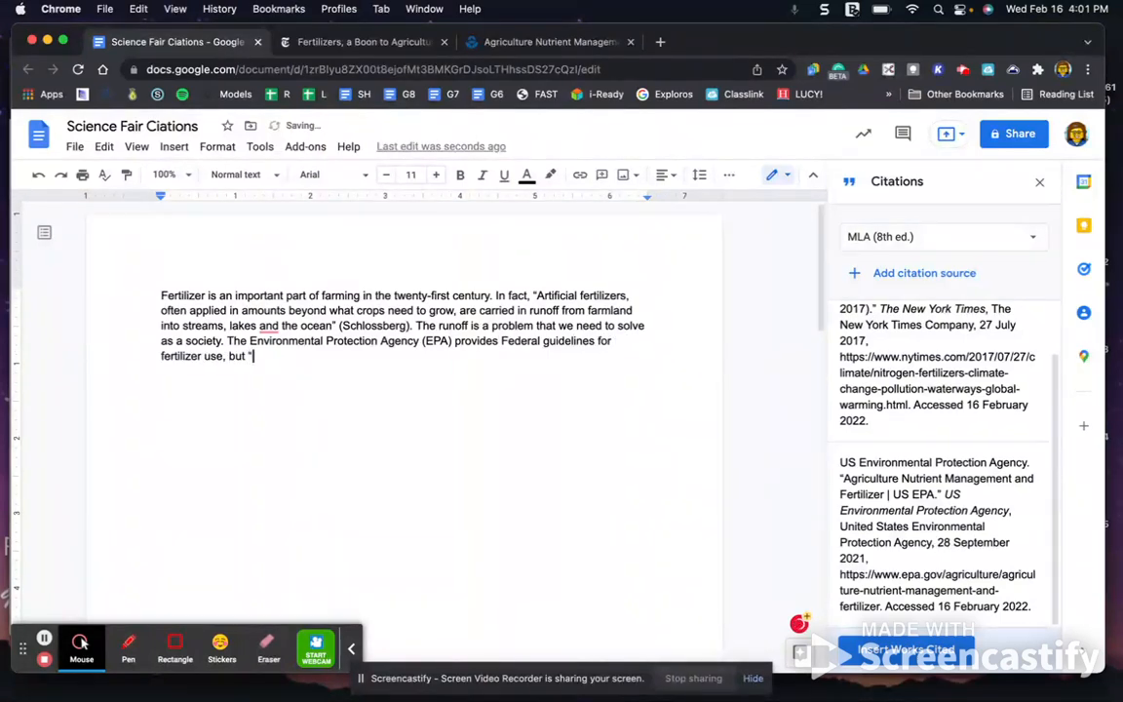
pyautogui.rightClick(259, 361)
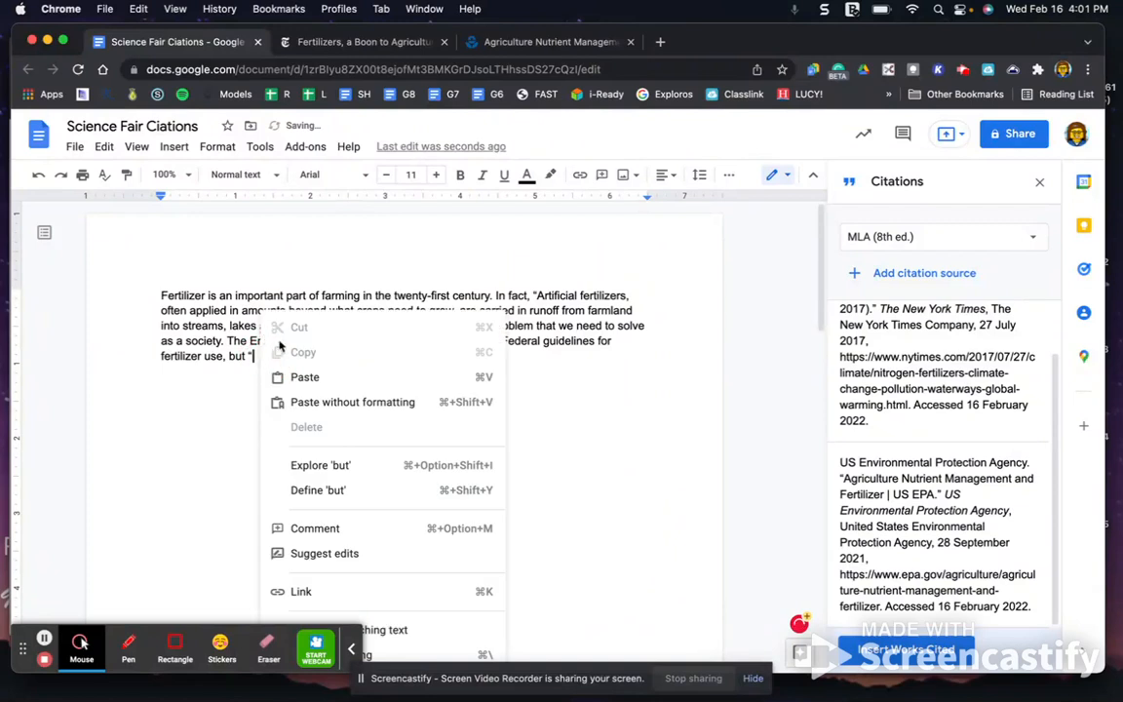
pyautogui.click(322, 401)
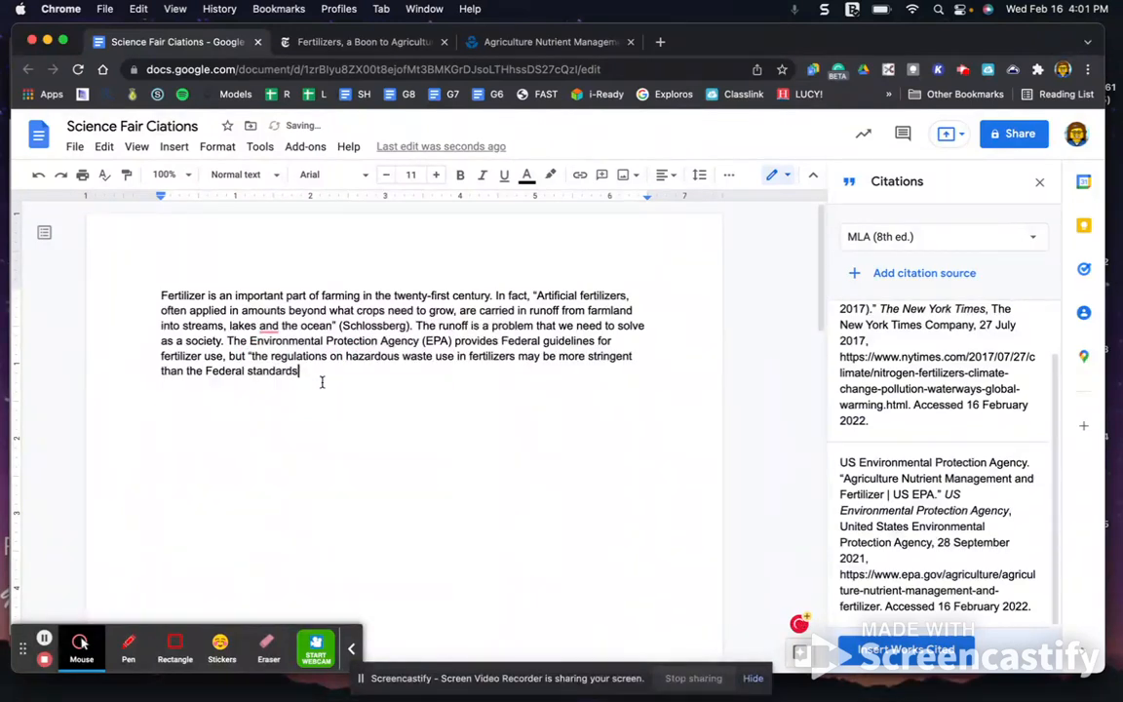
# Insert "states can make their own regulations and their" before the quoted phrase and remove "the" from the start of the quotation.
pyautogui.click(248, 357)
pyautogui.write('states can make their own regulations and')
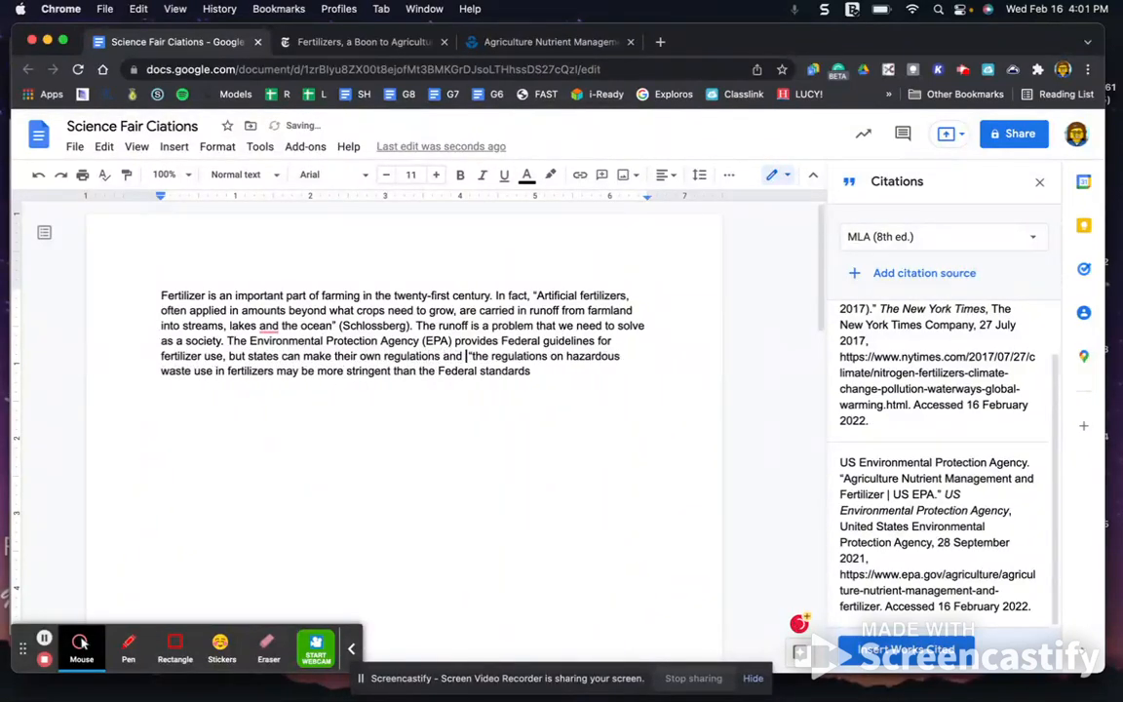
pyautogui.press('BackSpace')
pyautogui.press('BackSpace')
pyautogui.press('BackSpace')
pyautogui.press('BackSpace')
pyautogui.press('BackSpace')
pyautogui.press('BackSpace')
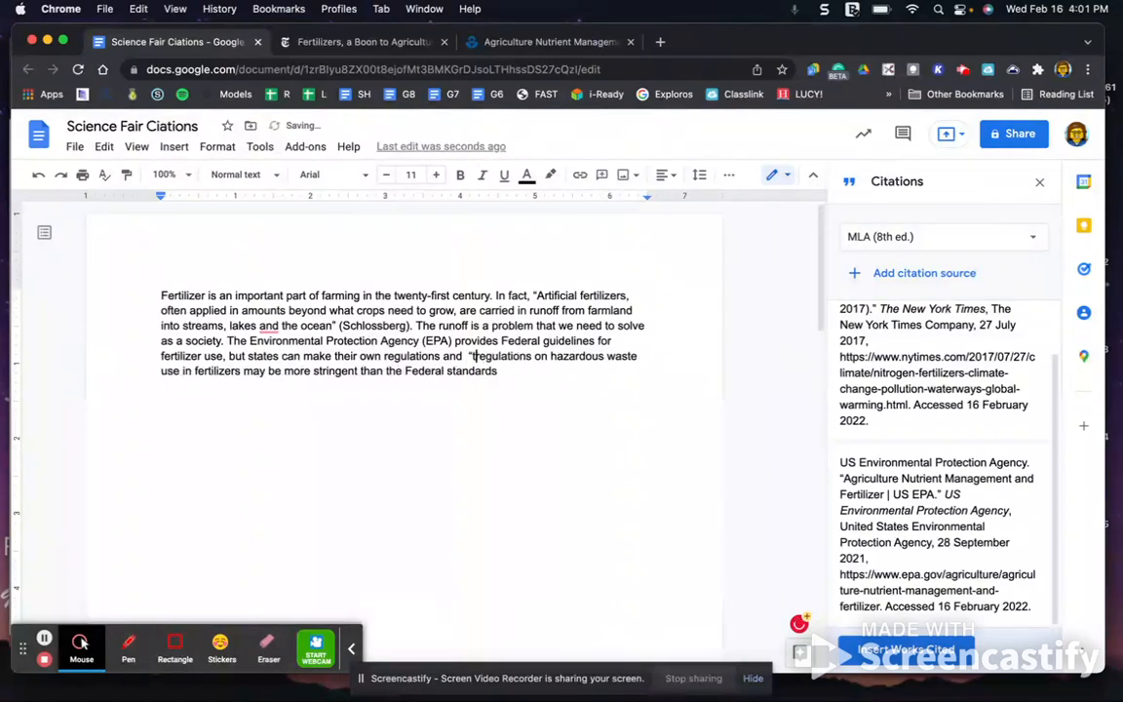
pyautogui.write('their ')
pyautogui.write('"')
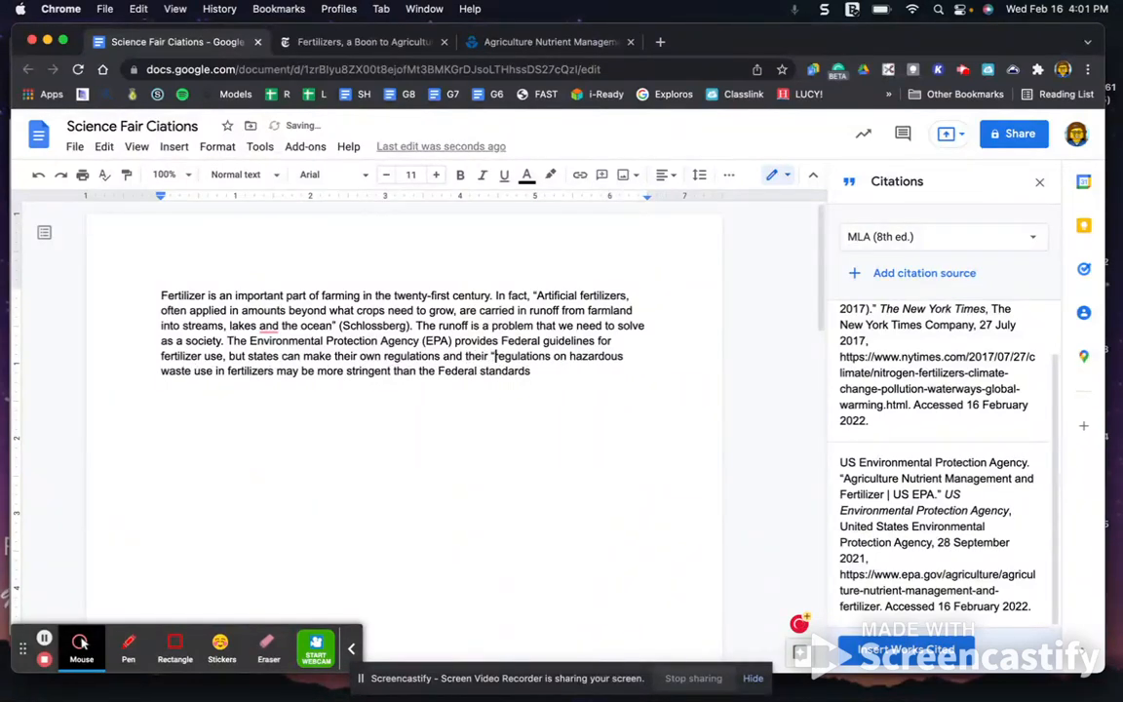
# Close the quotation after "Federal standards" and add the EPA source's in-text citation followed by a period.
pyautogui.click(549, 374)
pyautogui.write('"')
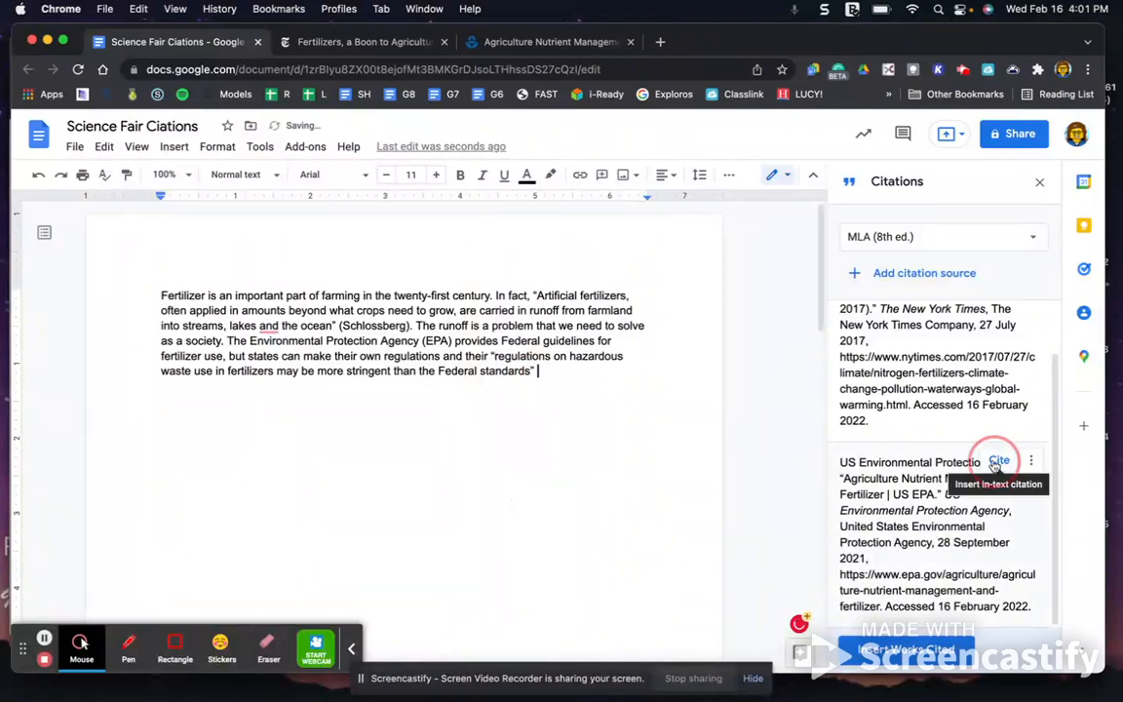
pyautogui.click(999, 461)
pyautogui.write('.')
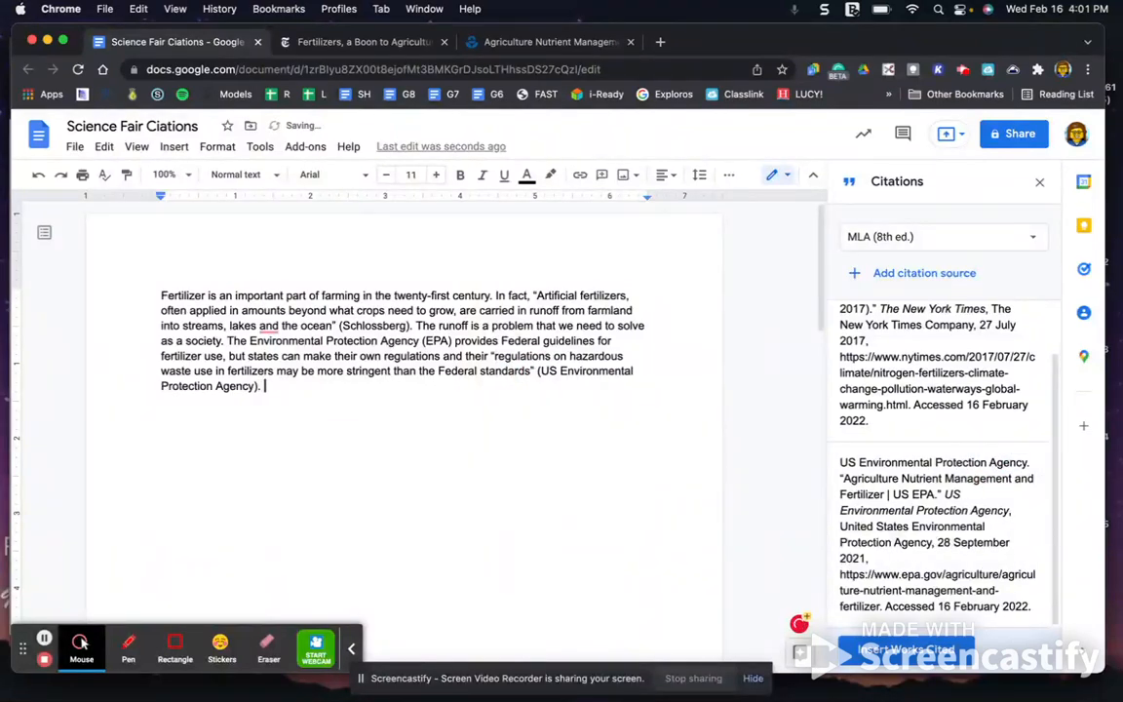
# Try inserting an in-text citation for the New York Times article above the Works Cited heading, and delete it.
pyautogui.scroll(-10, 405, 410)
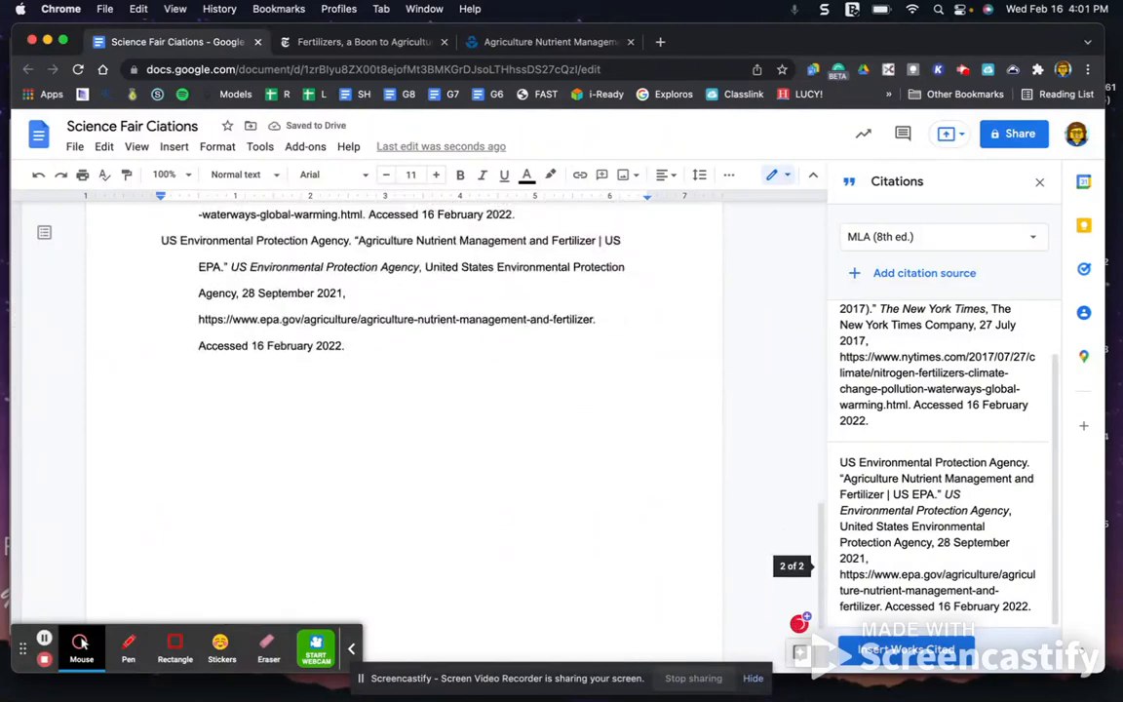
pyautogui.scroll(2, 405, 410)
pyautogui.scroll(5, 405, 410)
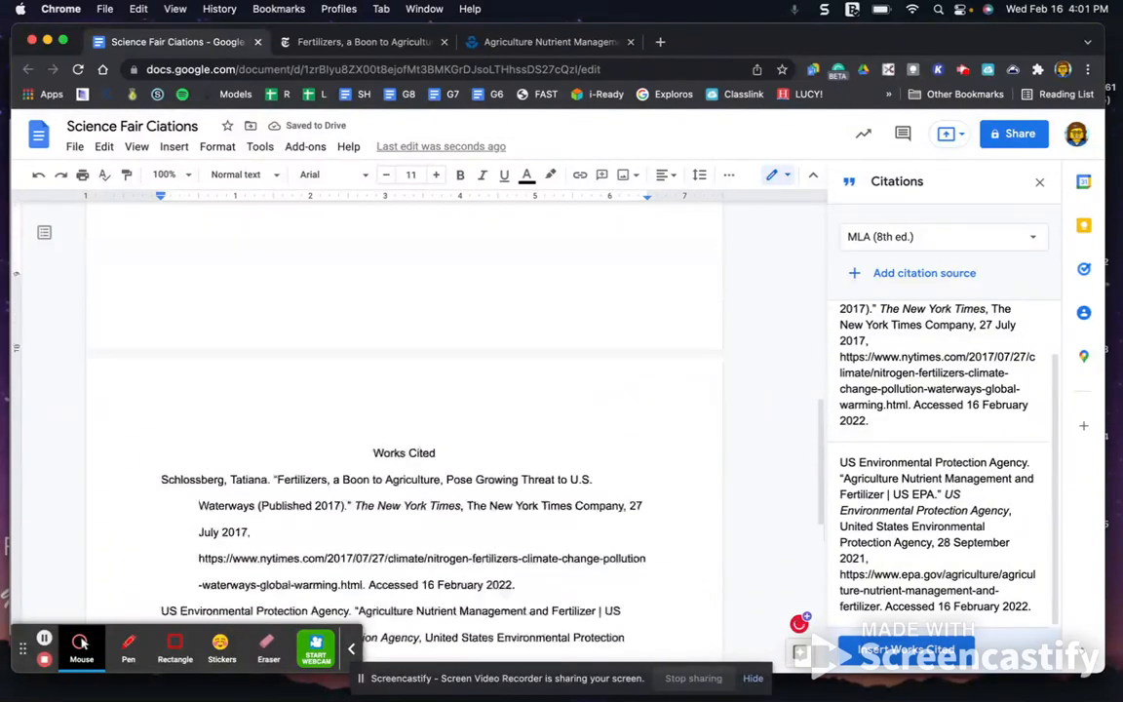
pyautogui.scroll(3, 404, 410)
pyautogui.click(599, 574)
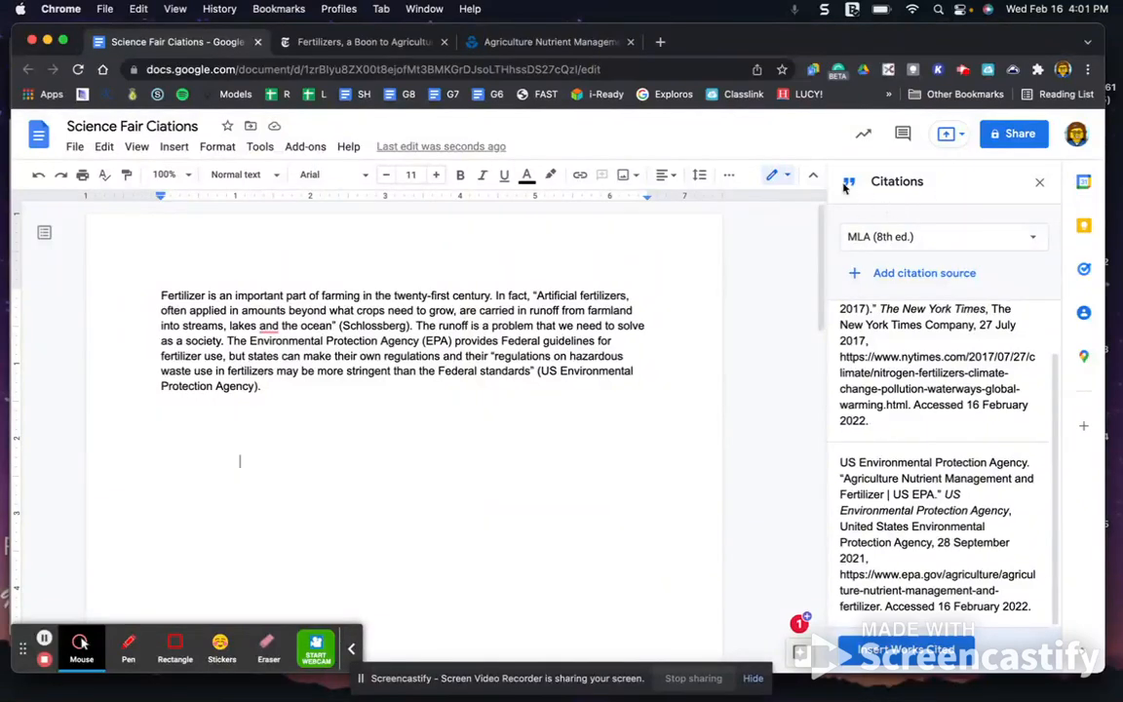
pyautogui.scroll(-2, 455, 405)
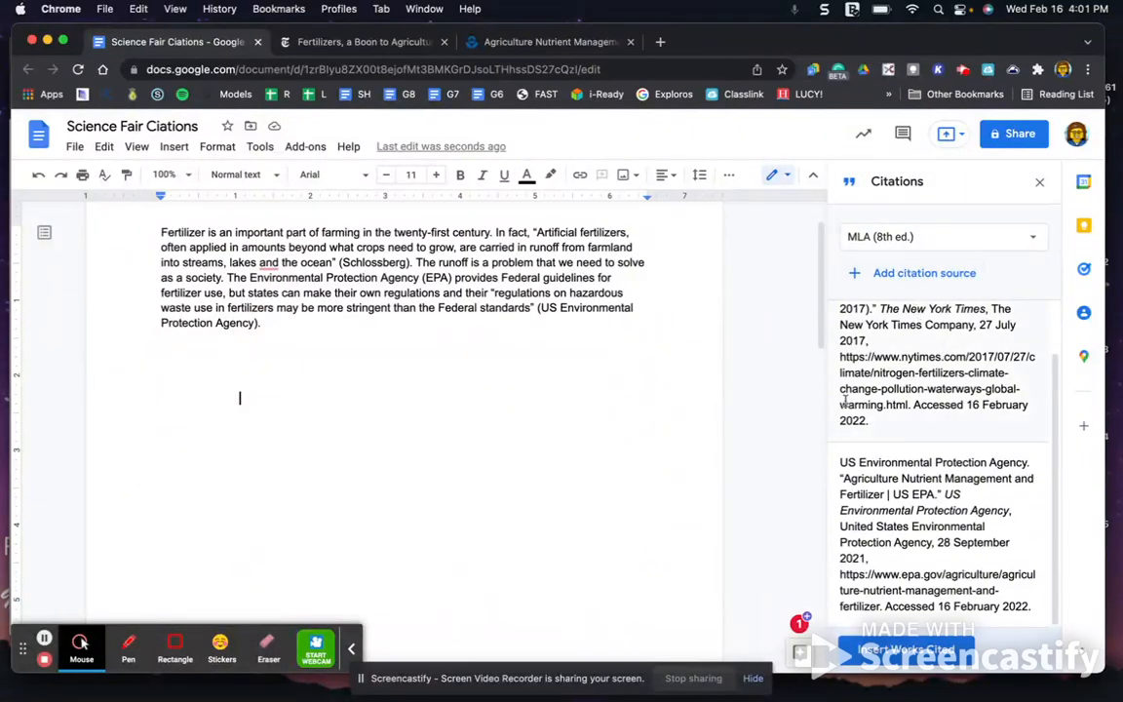
pyautogui.scroll(1, 848, 404)
pyautogui.click(995, 330)
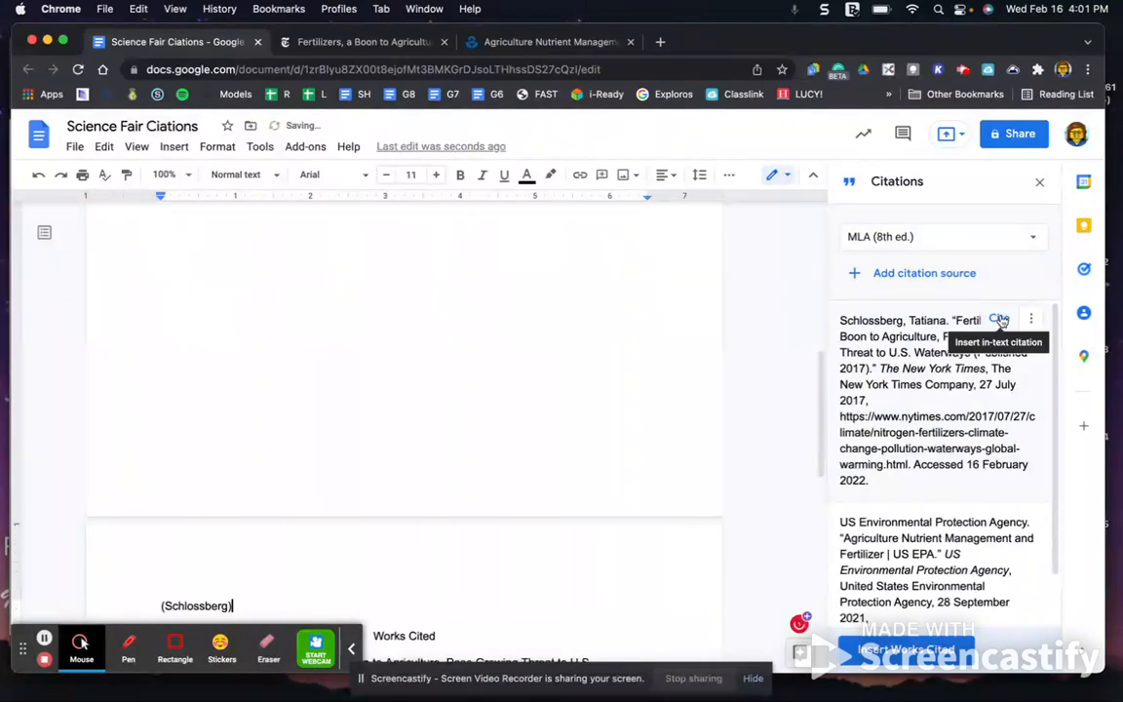
pyautogui.scroll(-3, 429, 409)
pyautogui.press('BackSpace')
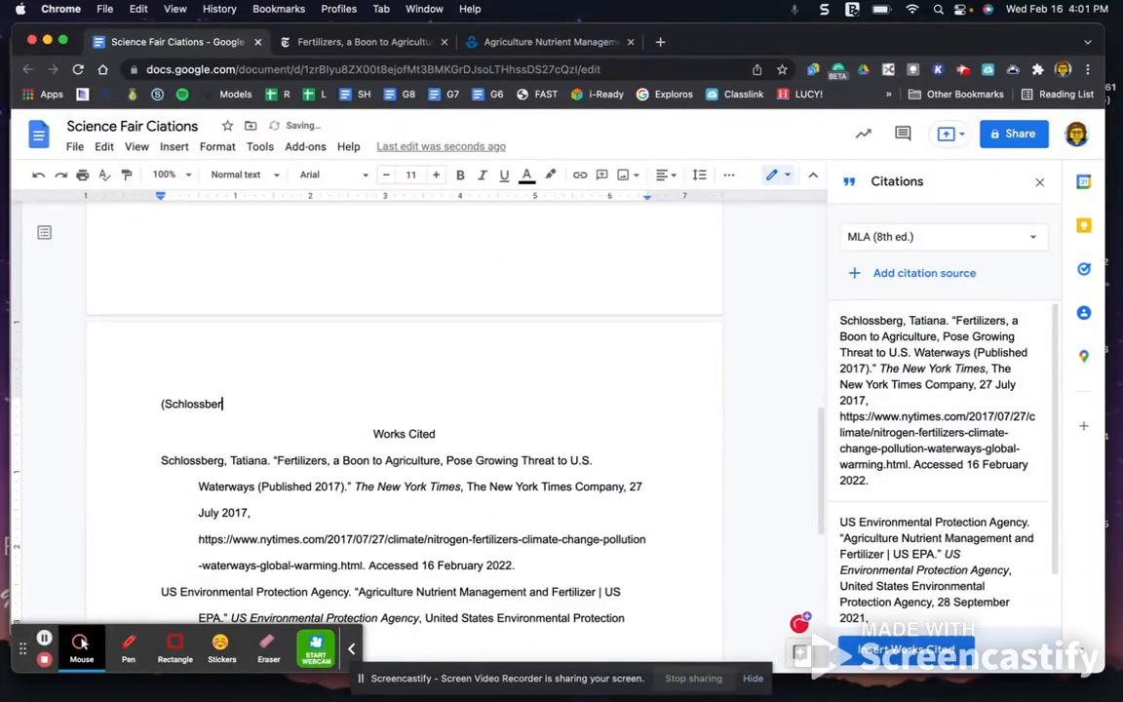
pyautogui.moveTo(218, 406); pyautogui.dragTo(113, 395)
pyautogui.press('BackSpace')
pyautogui.press('BackSpace')
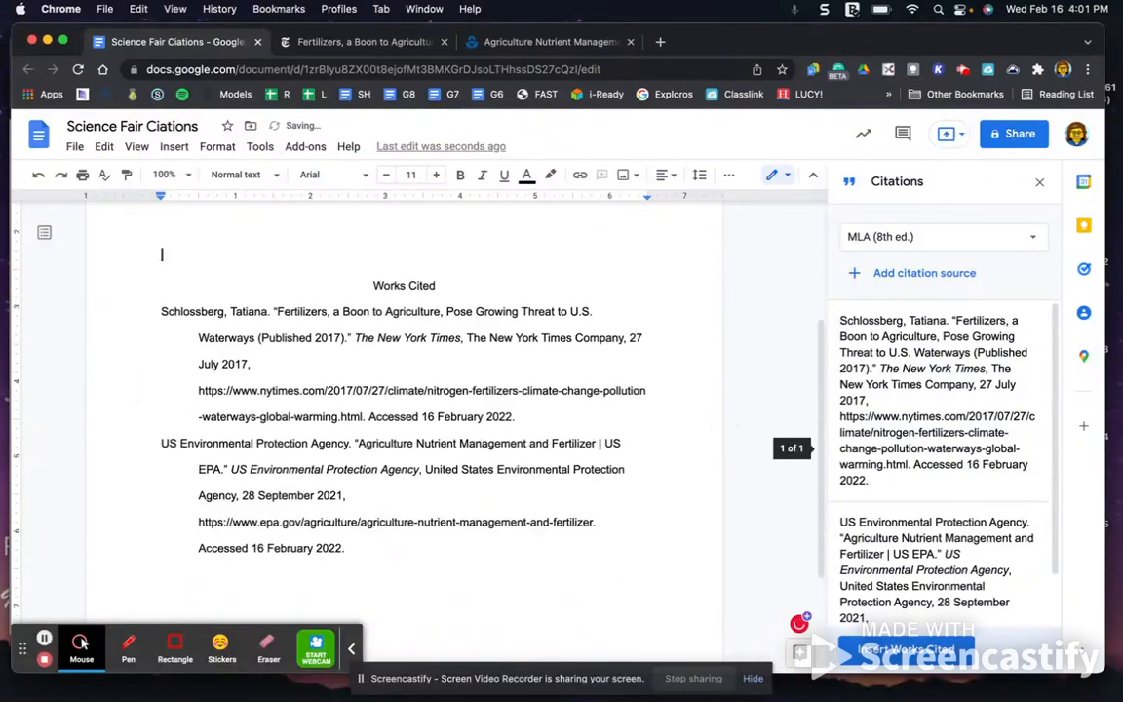